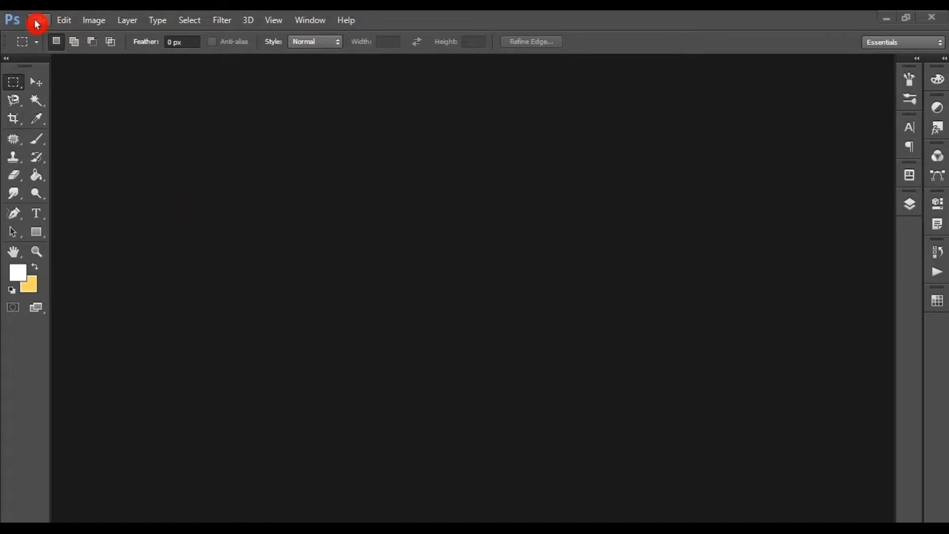
# - Create a new 1000 × 1000 px document with Transparent background contents via File > New
pyautogui.click(37, 22)
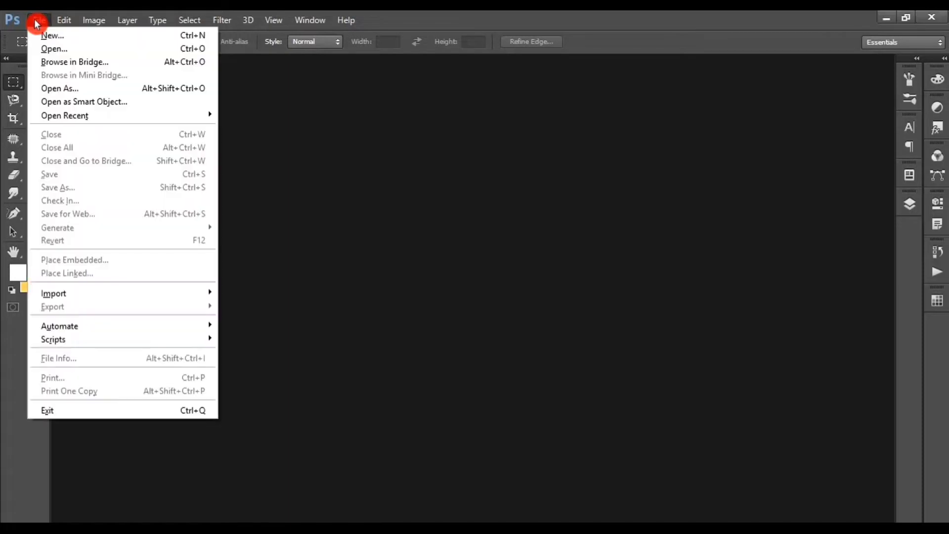
pyautogui.click(49, 38)
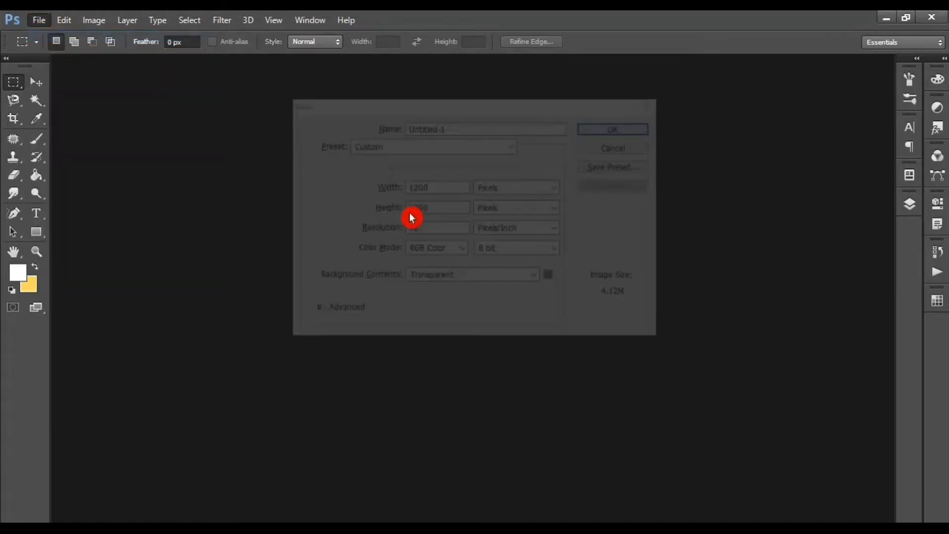
pyautogui.click(421, 187)
pyautogui.press('BackSpace')
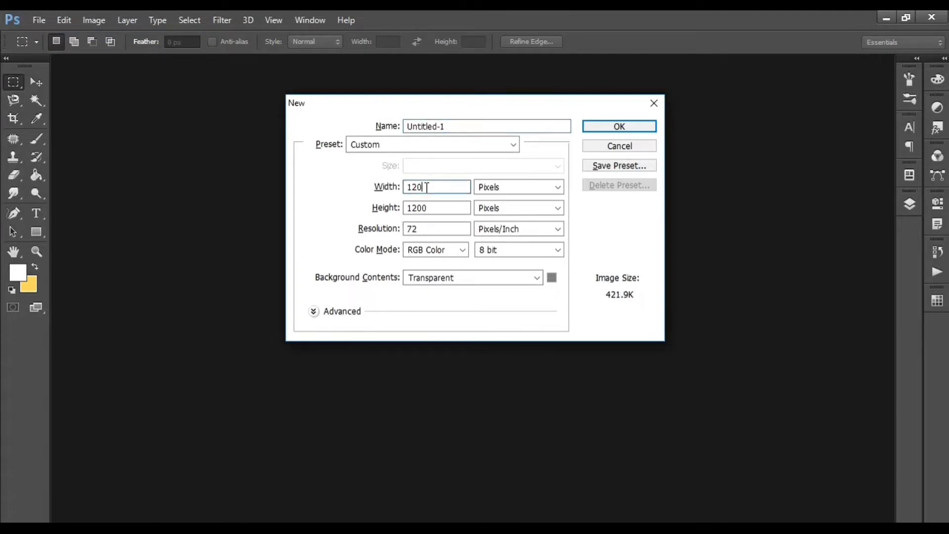
pyautogui.press('BackSpace')
pyautogui.press('BackSpace')
pyautogui.press('BackSpace')
pyautogui.write('10')
pyautogui.write('00')
pyautogui.click(426, 207)
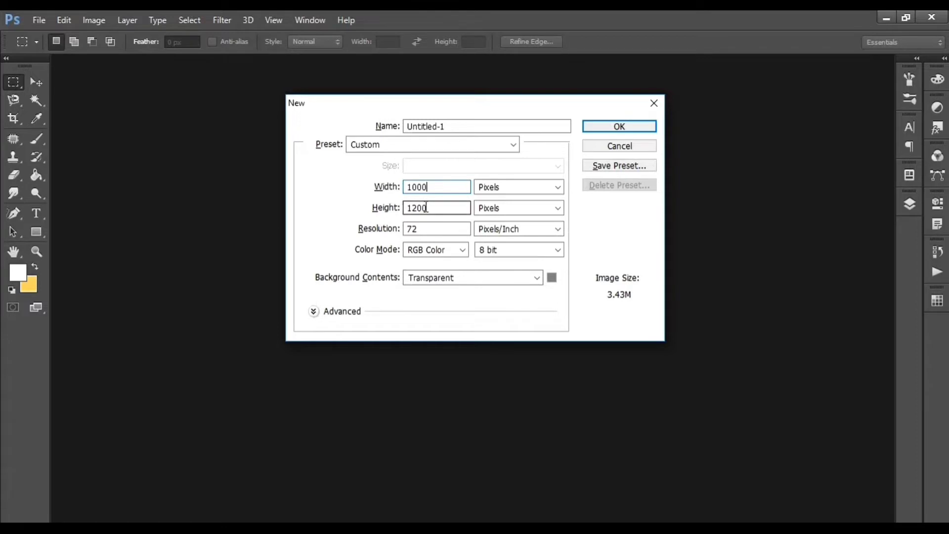
pyautogui.press('BackSpace')
pyautogui.press('BackSpace')
pyautogui.press('BackSpace')
pyautogui.press('BackSpace')
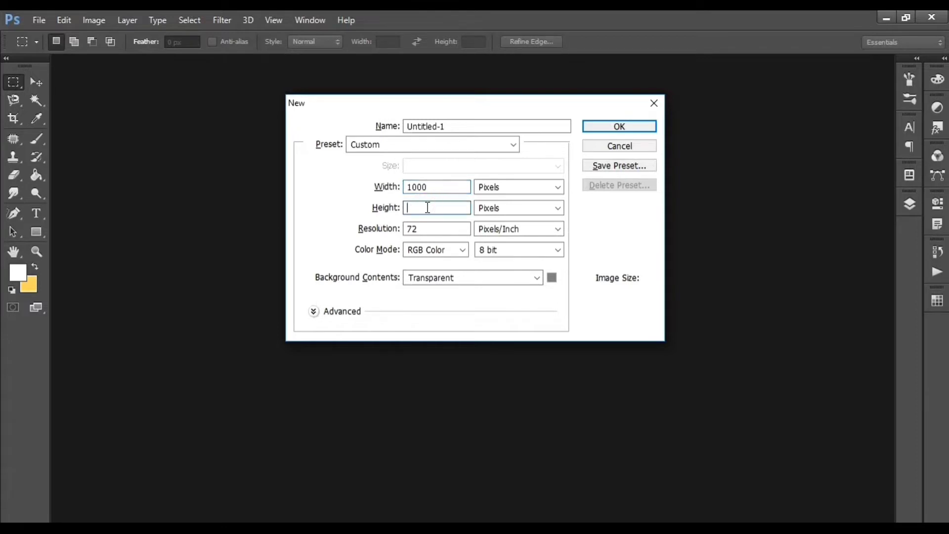
pyautogui.write('1000')
pyautogui.click(536, 279)
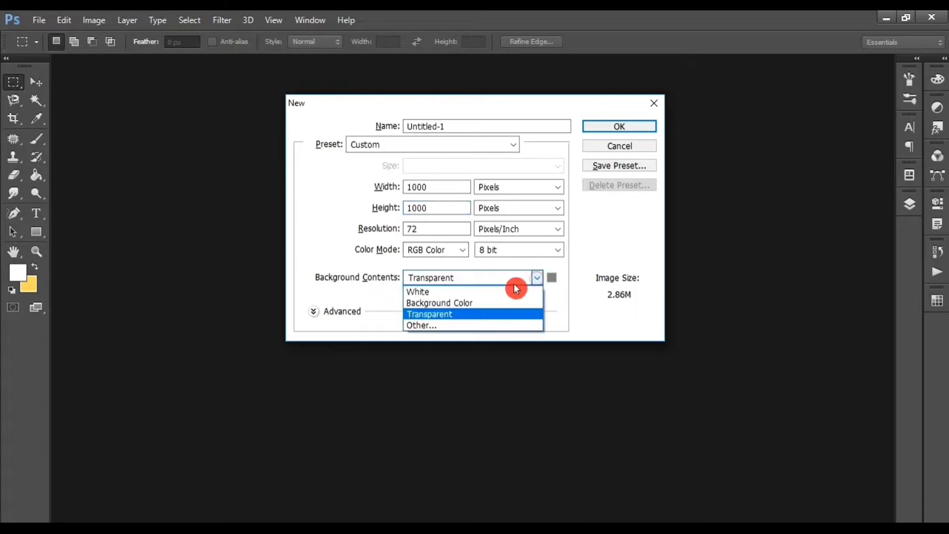
pyautogui.click(465, 314)
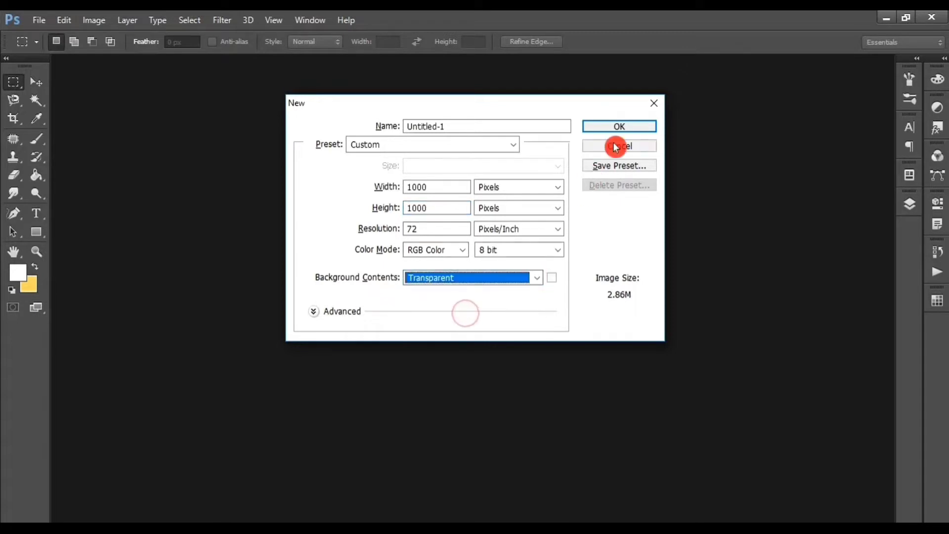
pyautogui.click(621, 128)
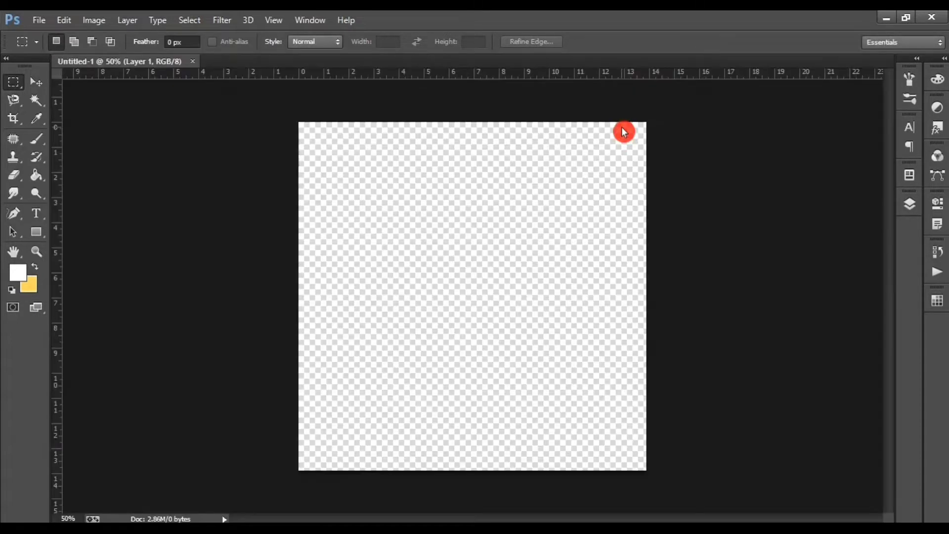
# - Show the Layers panel and switch to the Rectangle Tool
pyautogui.click(909, 204)
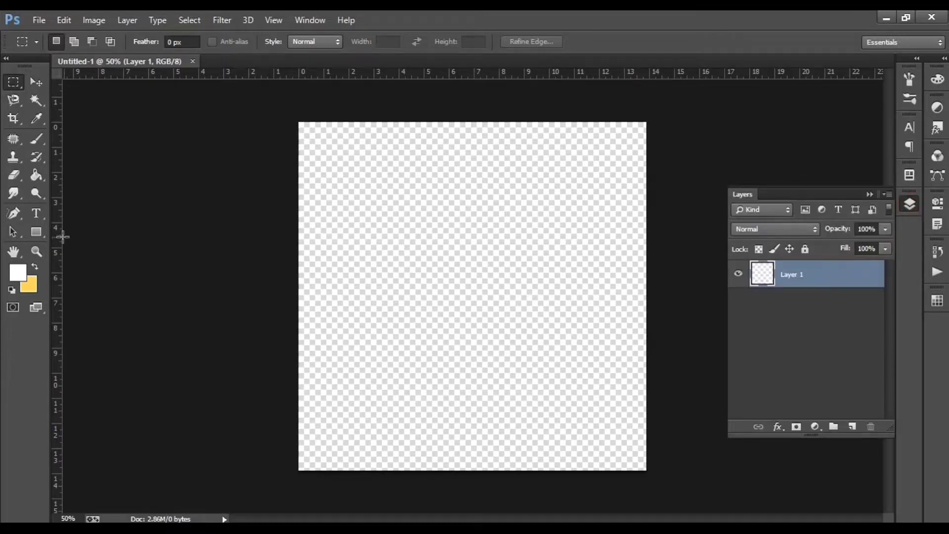
pyautogui.click(39, 235)
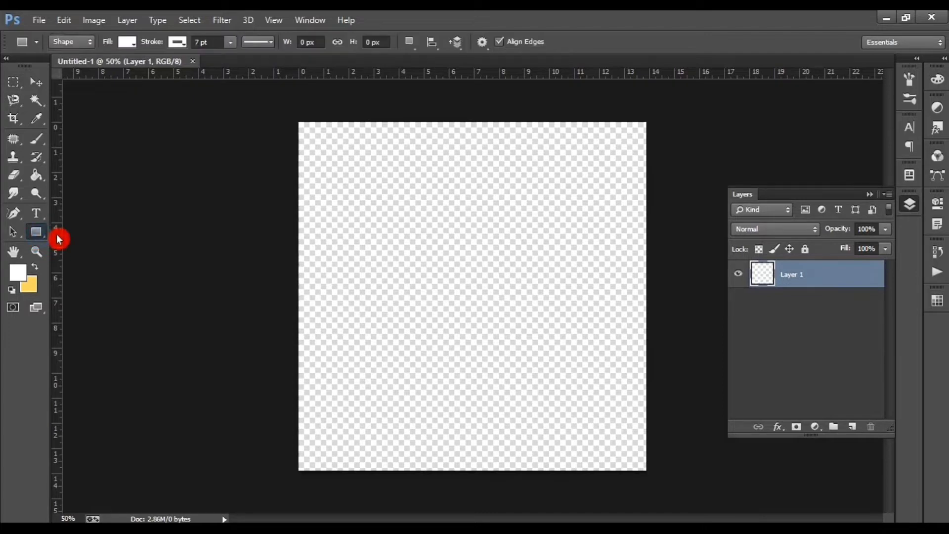
pyautogui.click(43, 238)
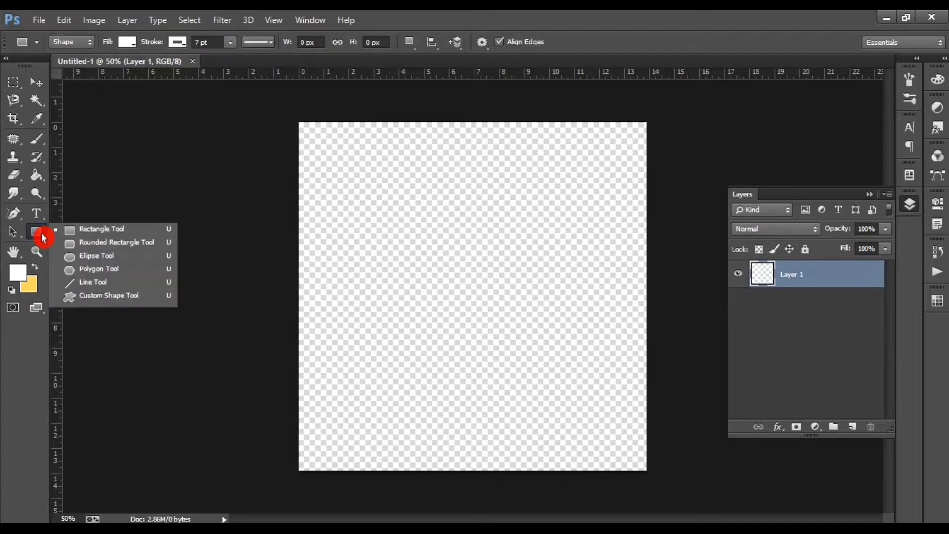
pyautogui.click(94, 233)
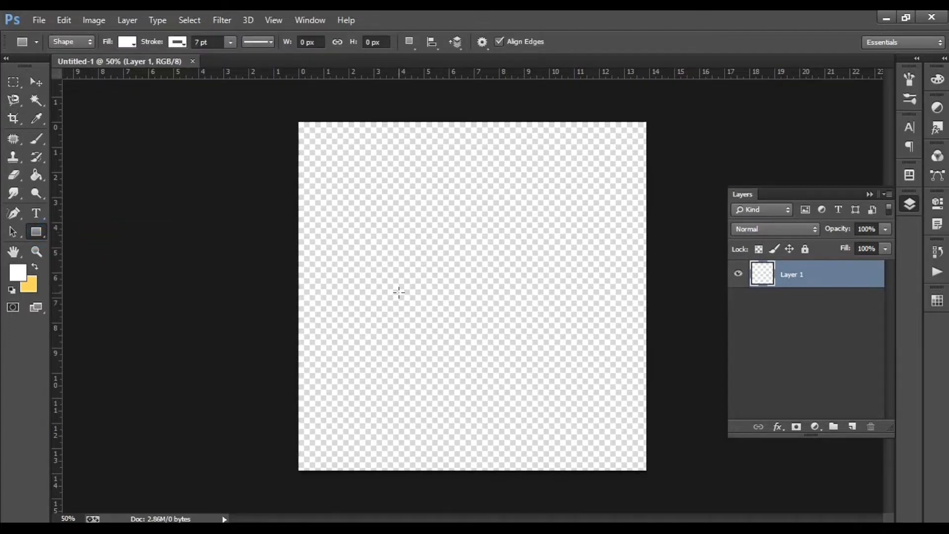
# - Draw a rectangle sized exactly 800 px wide by 800 px high on the canvas
pyautogui.click(449, 279)
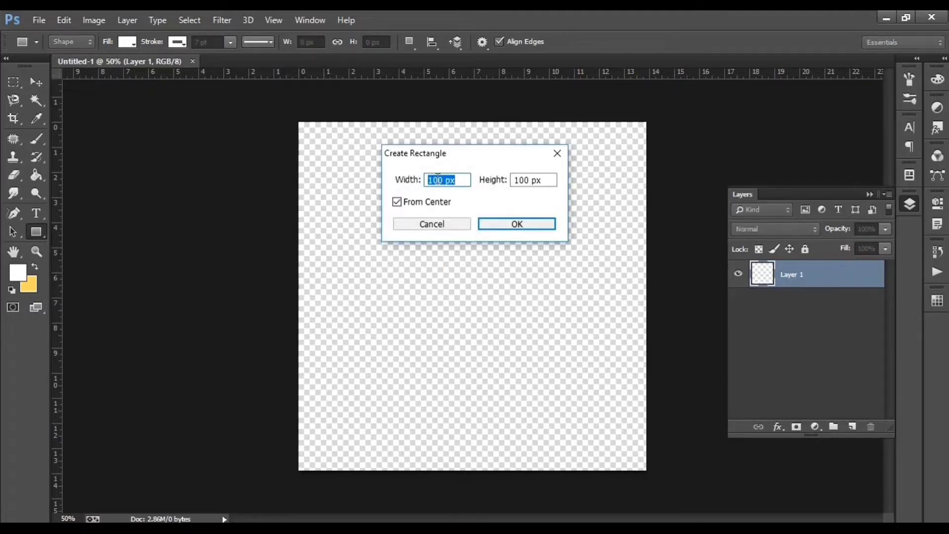
pyautogui.click(499, 202)
pyautogui.write('8')
pyautogui.click(521, 179)
pyautogui.press('BackSpace')
pyautogui.click(648, 292)
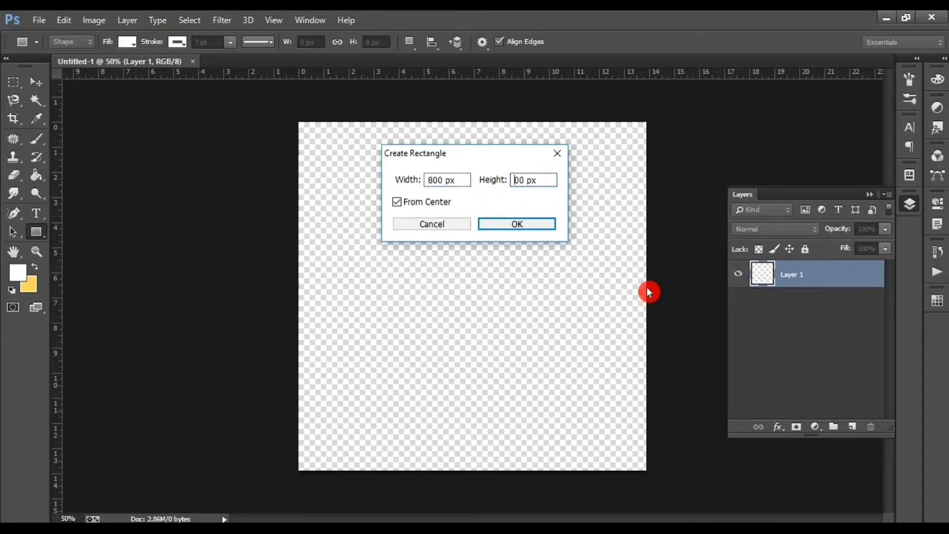
pyautogui.write('8')
pyautogui.click(508, 227)
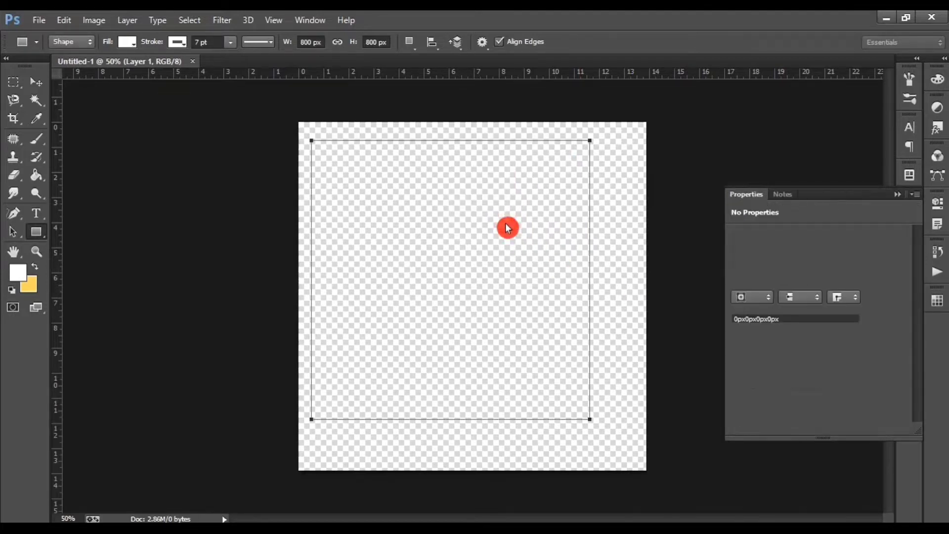
# - Give the square a solid black fill and a black stroke, then bring back the Layers panel
pyautogui.click(747, 286)
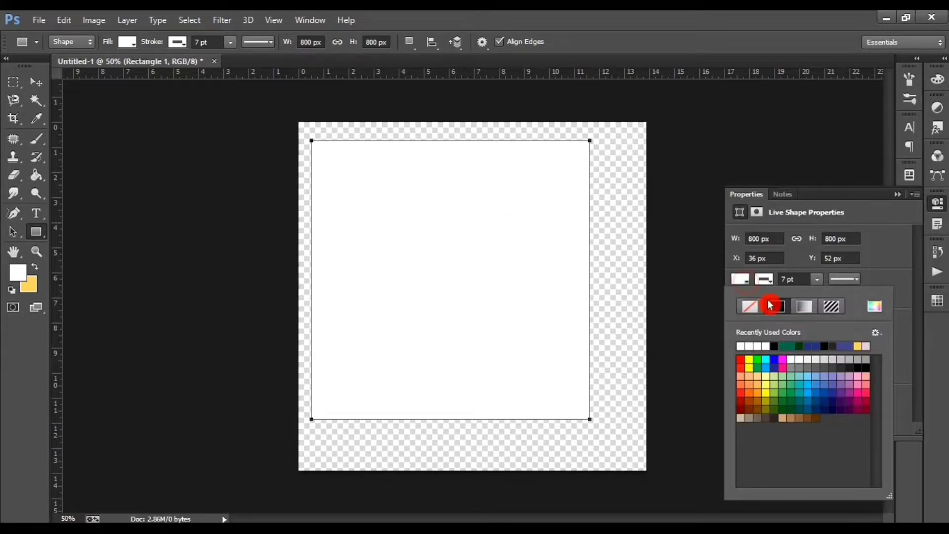
pyautogui.click(778, 309)
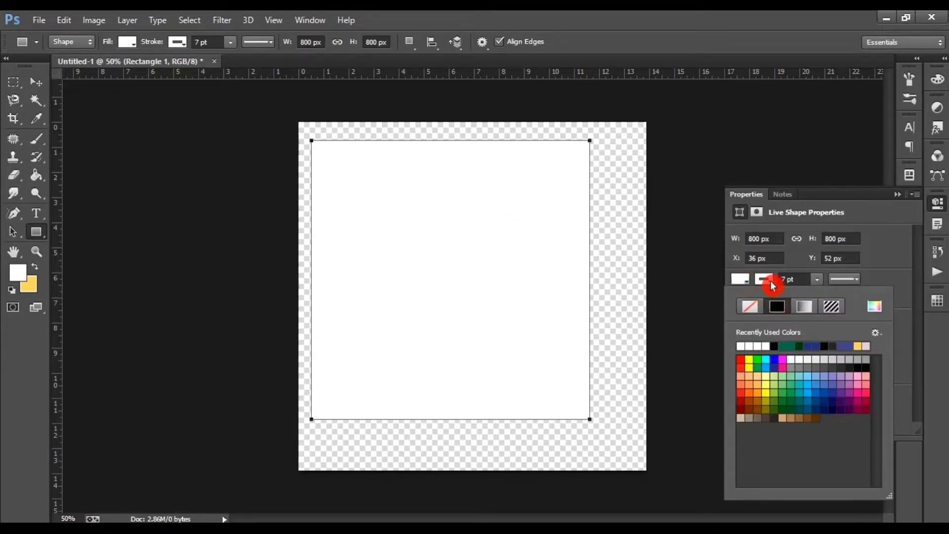
pyautogui.click(778, 307)
pyautogui.click(775, 346)
pyautogui.click(775, 302)
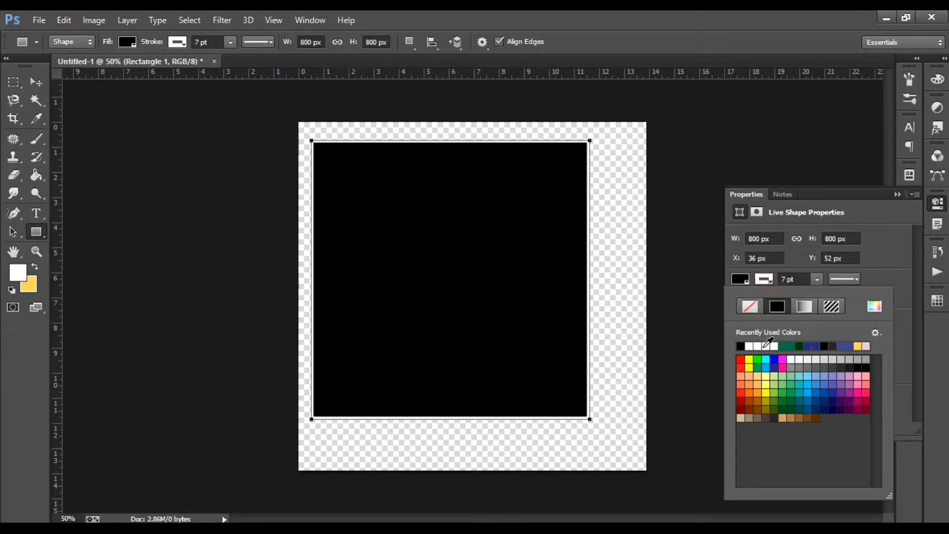
pyautogui.click(741, 345)
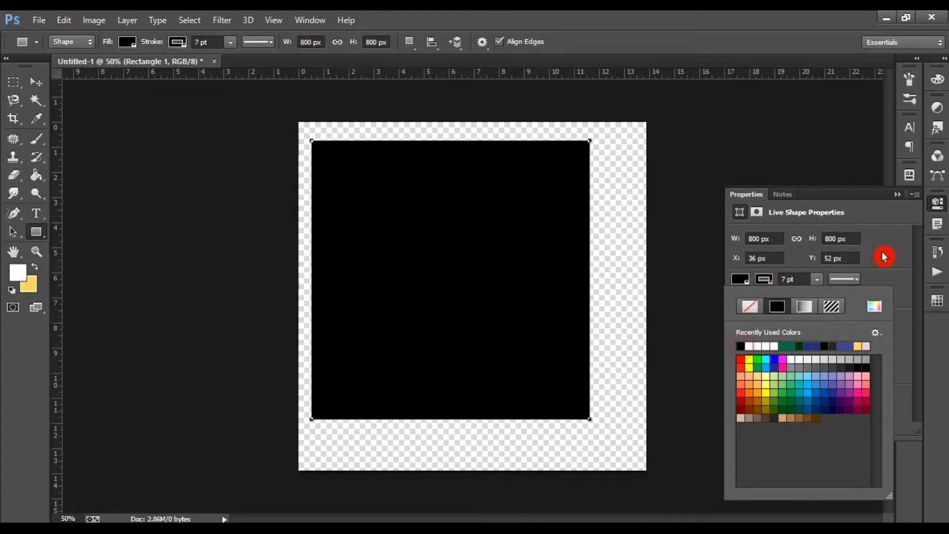
pyautogui.click(900, 196)
pyautogui.click(900, 197)
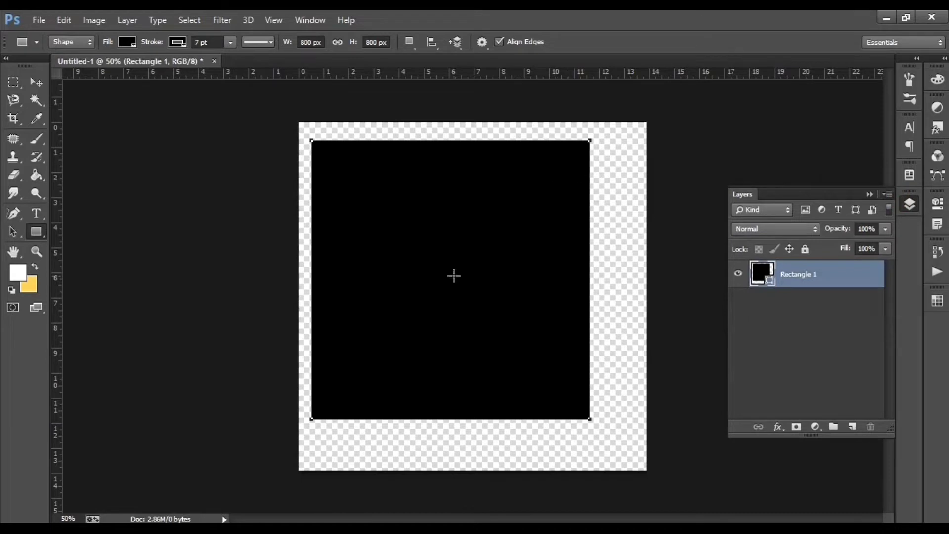
# - Rotate the square 45° into a diamond with Free Transform
pyautogui.hotkey('ctrl', 't')
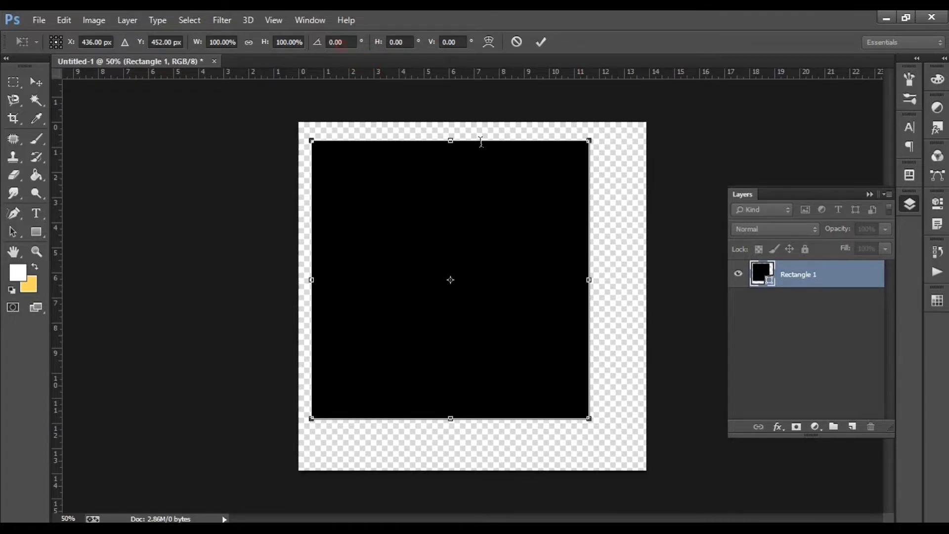
pyautogui.click(333, 42)
pyautogui.write('30')
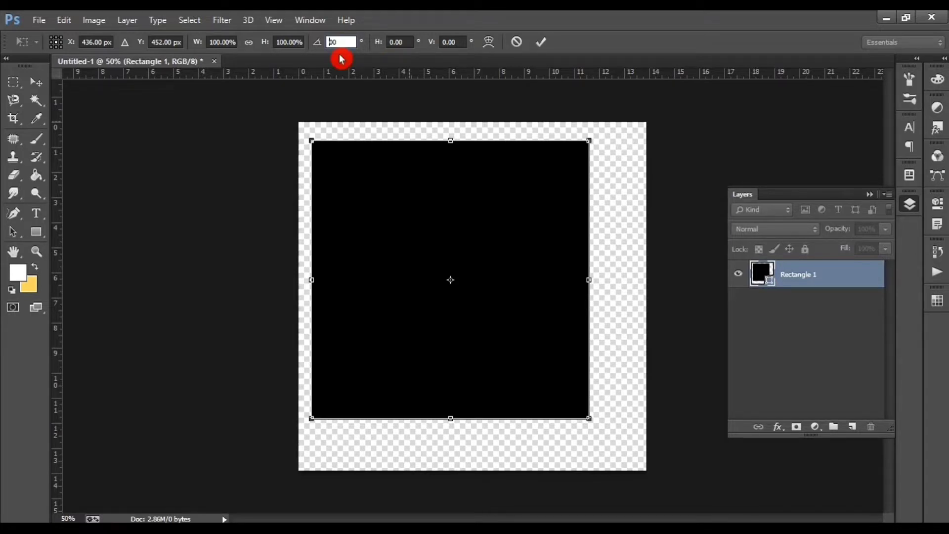
pyautogui.write('45')
pyautogui.press('Return')
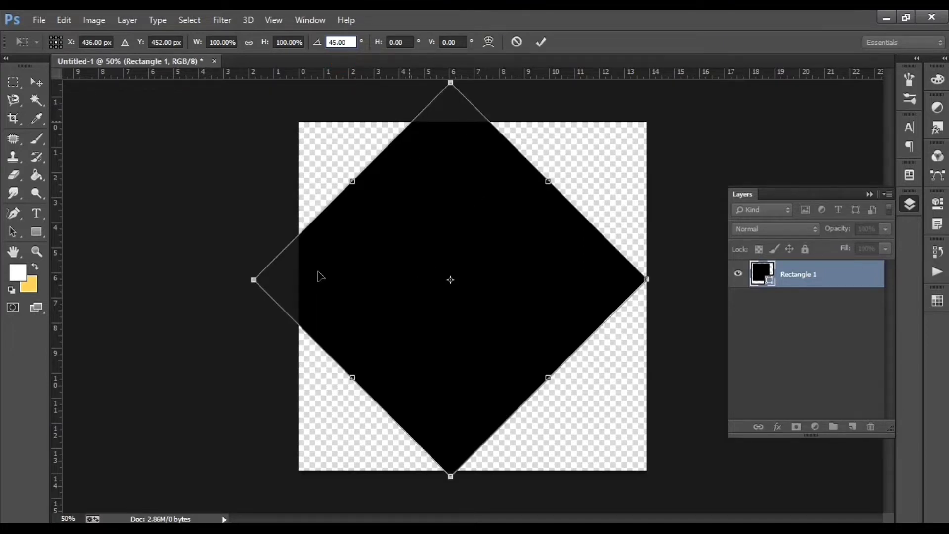
# - Shrink and reposition the diamond to fit the canvas, commit, and convert it to a regular path
pyautogui.moveTo(249, 277); pyautogui.dragTo(299, 283)
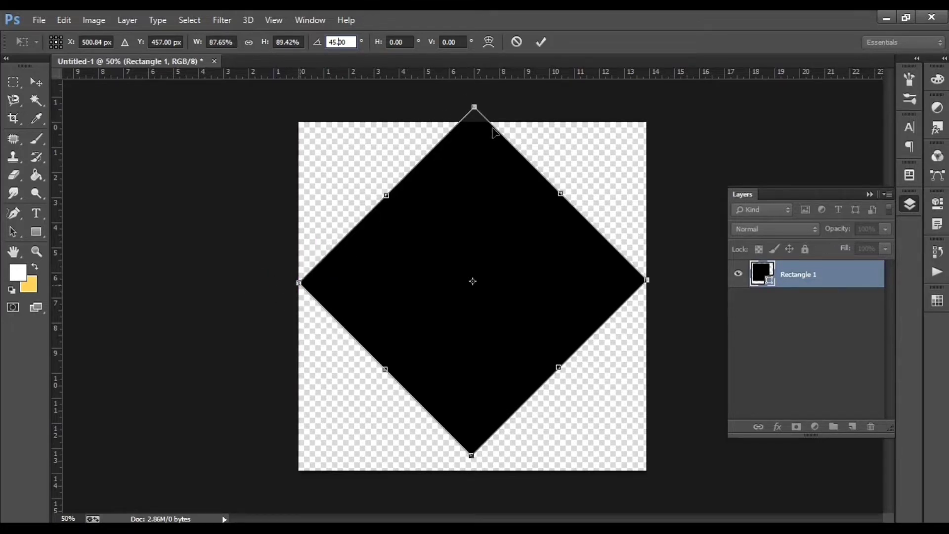
pyautogui.moveTo(482, 220); pyautogui.dragTo(480, 228)
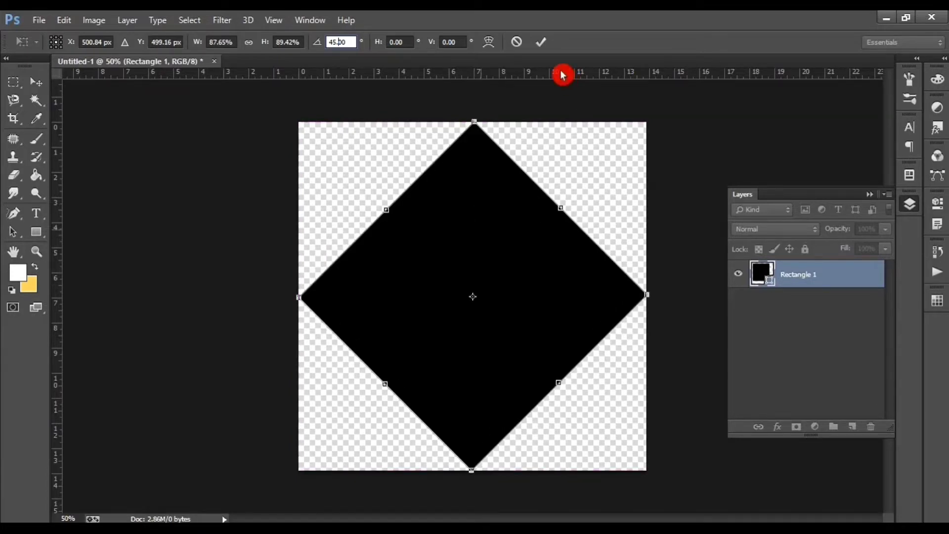
pyautogui.click(543, 46)
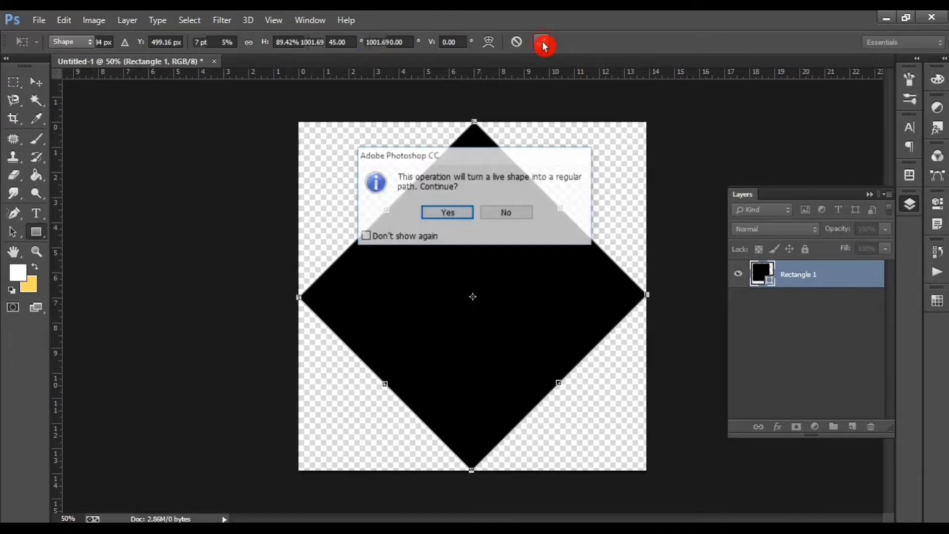
pyautogui.click(448, 214)
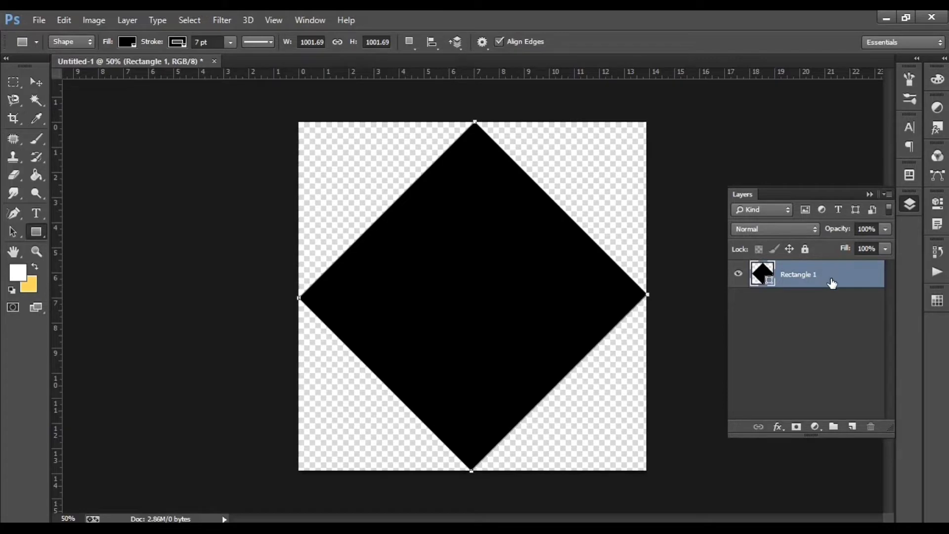
# - Duplicate the diamond layer and set the copy's fill and stroke to white
pyautogui.hotkey('ctrl', 'j')
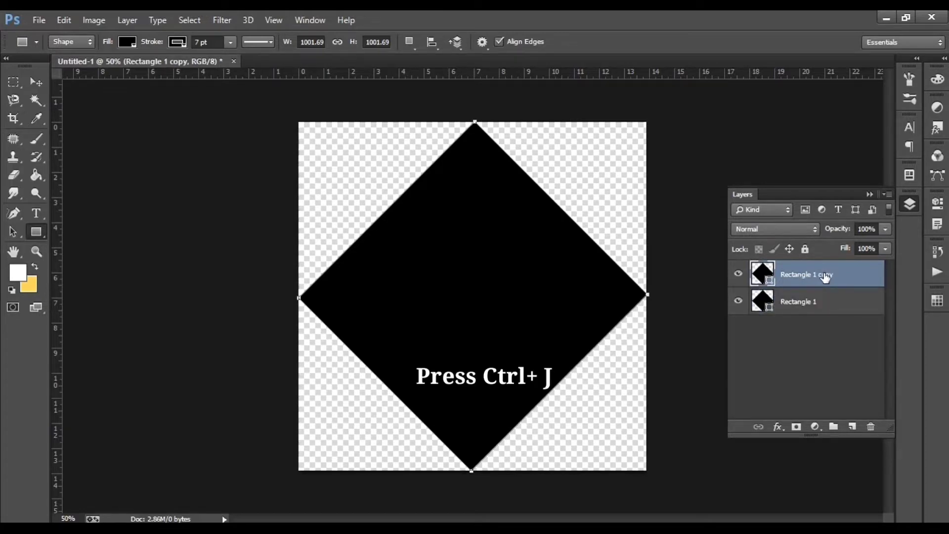
pyautogui.click(133, 46)
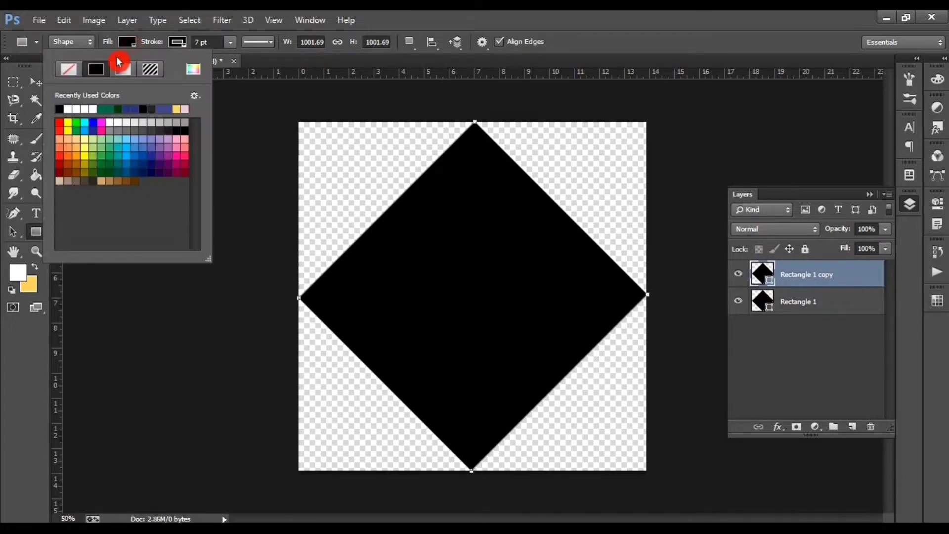
pyautogui.click(69, 109)
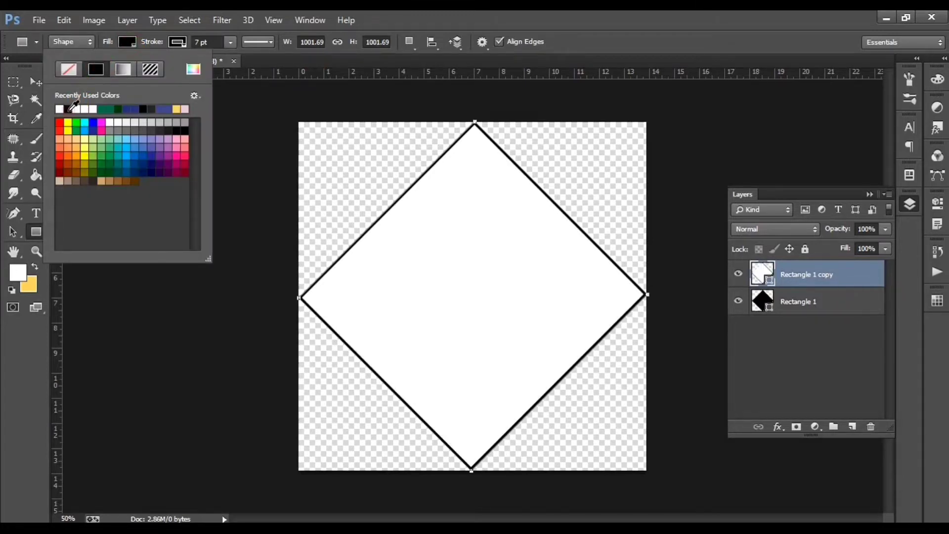
pyautogui.click(185, 48)
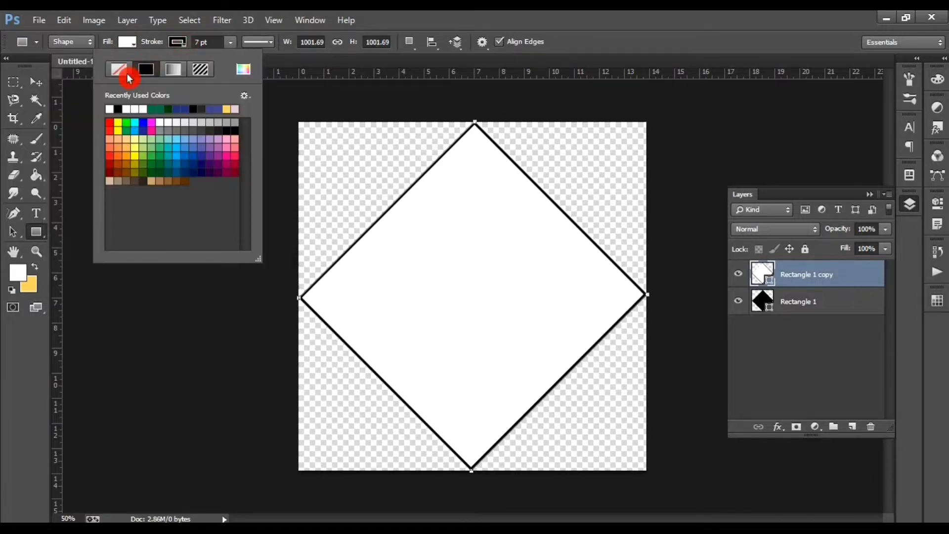
pyautogui.click(110, 109)
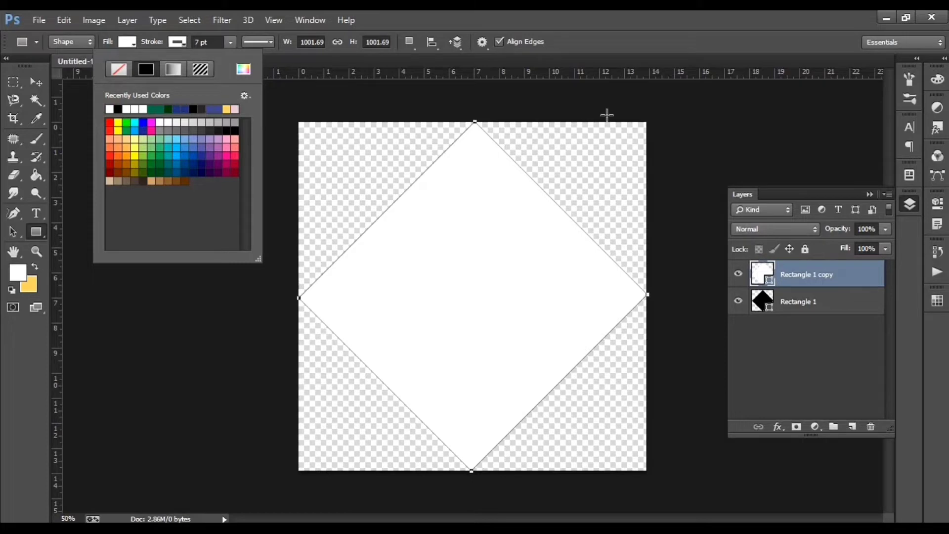
pyautogui.click(449, 17)
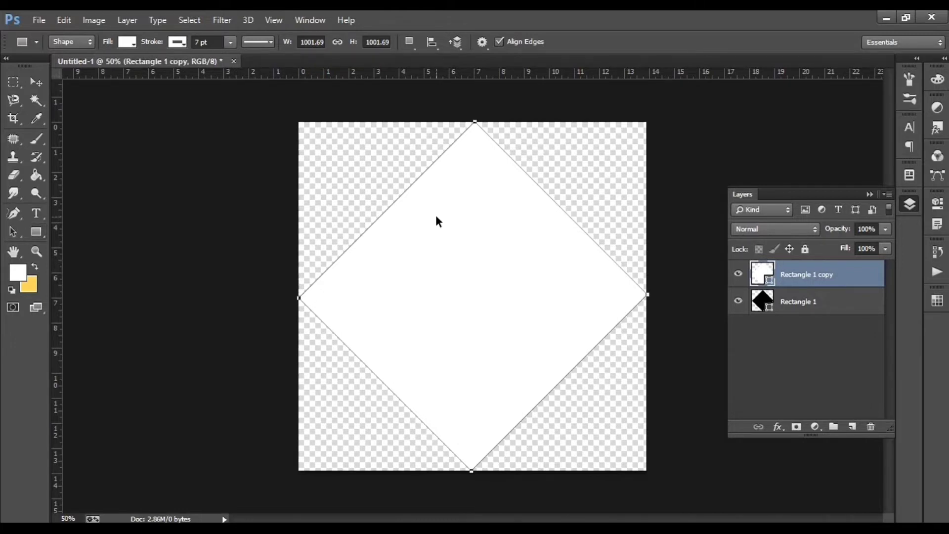
# - Scale the white diamond to 75% width and height, commit, and duplicate that layer
pyautogui.hotkey('ctrl', 't')
pyautogui.click(229, 41)
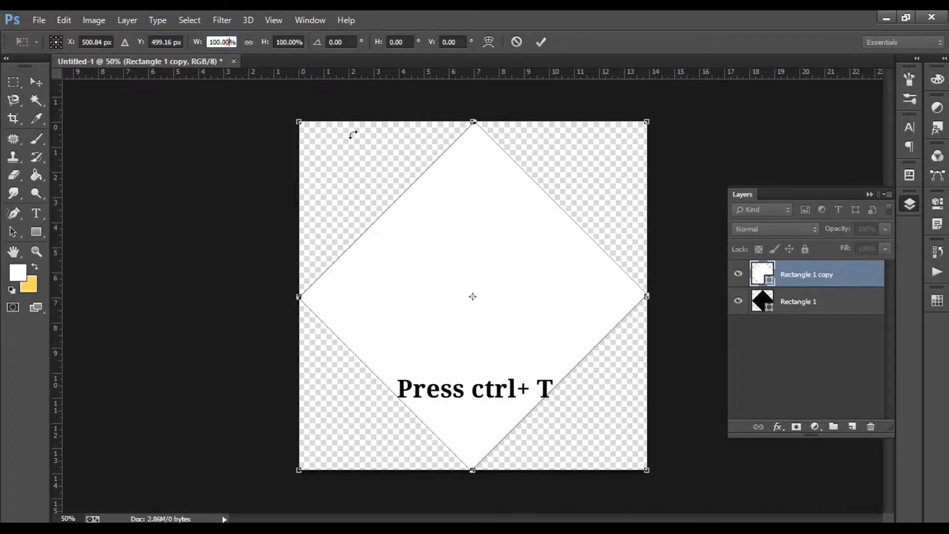
pyautogui.write('10')
pyautogui.press('Return')
pyautogui.press('BackSpace')
pyautogui.press('BackSpace')
pyautogui.press('BackSpace')
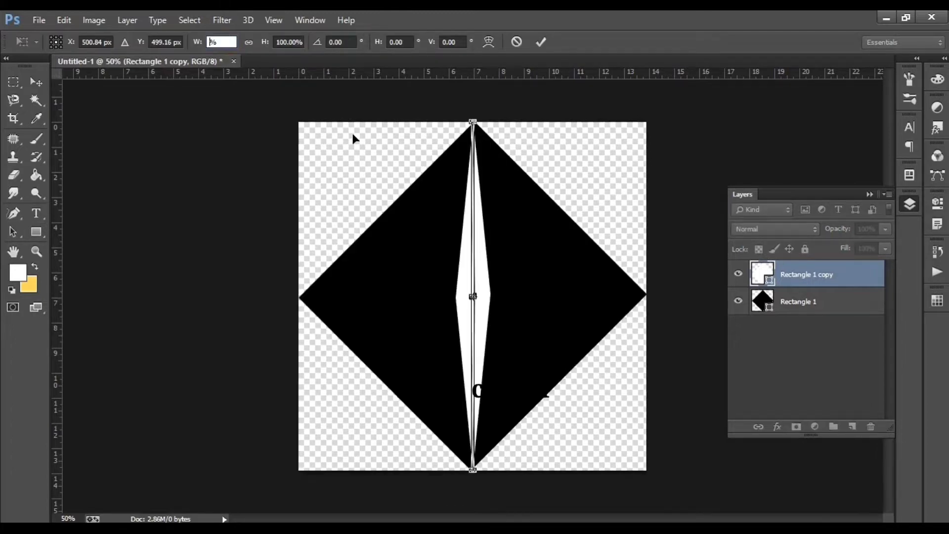
pyautogui.write('75')
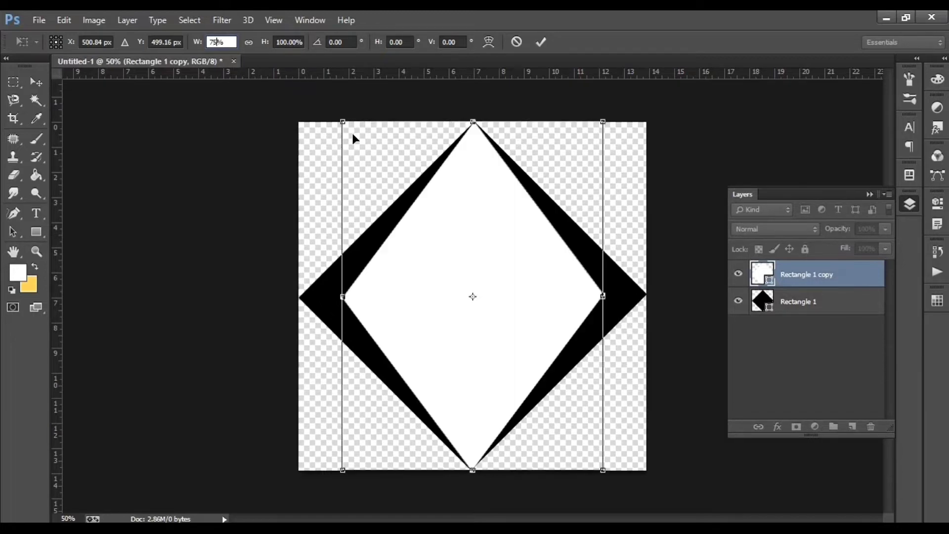
pyautogui.click(281, 41)
pyautogui.click(294, 42)
pyautogui.press('BackSpace')
pyautogui.press('BackSpace')
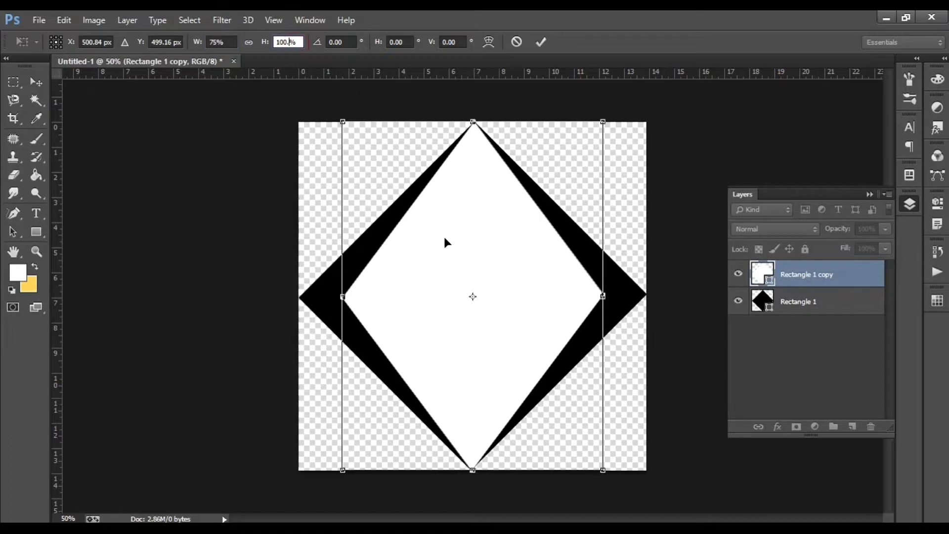
pyautogui.press('BackSpace')
pyautogui.press('BackSpace')
pyautogui.press('BackSpace')
pyautogui.press('BackSpace')
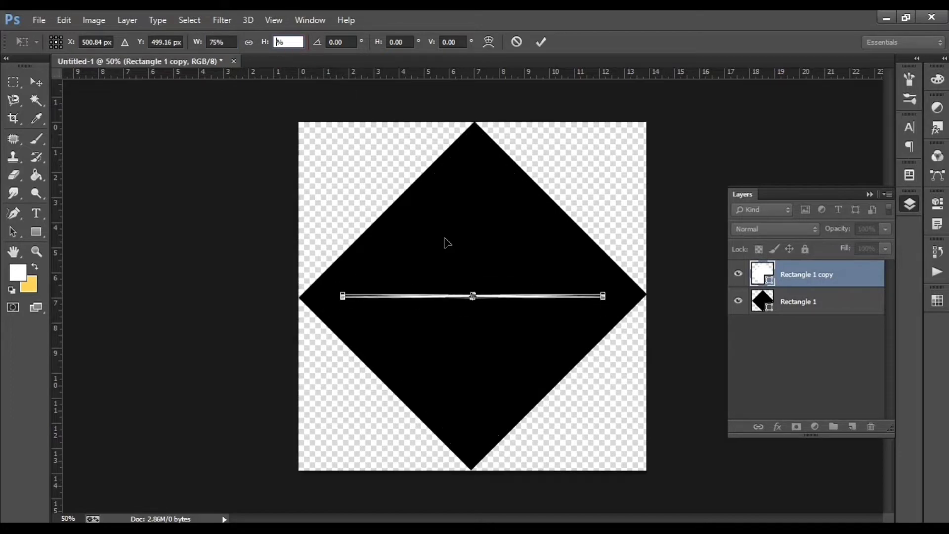
pyautogui.write('75')
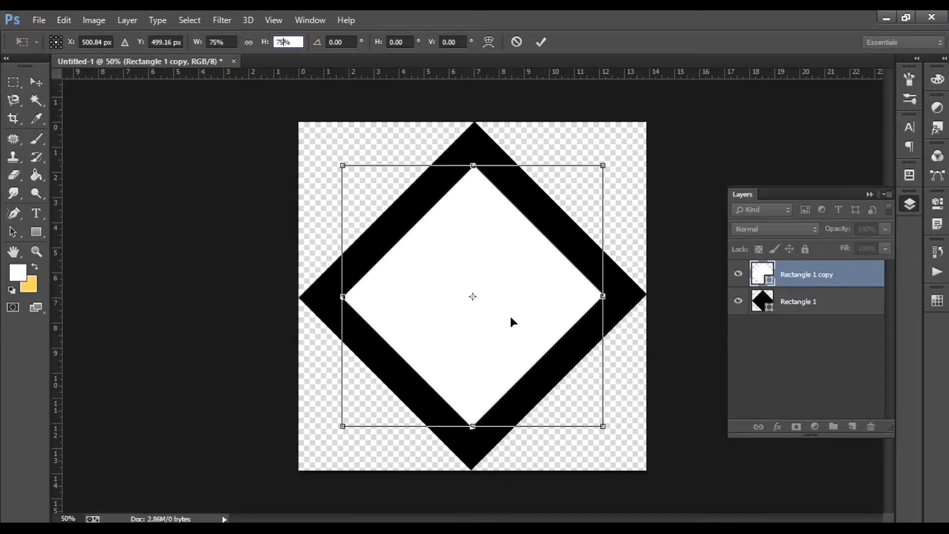
pyautogui.click(542, 42)
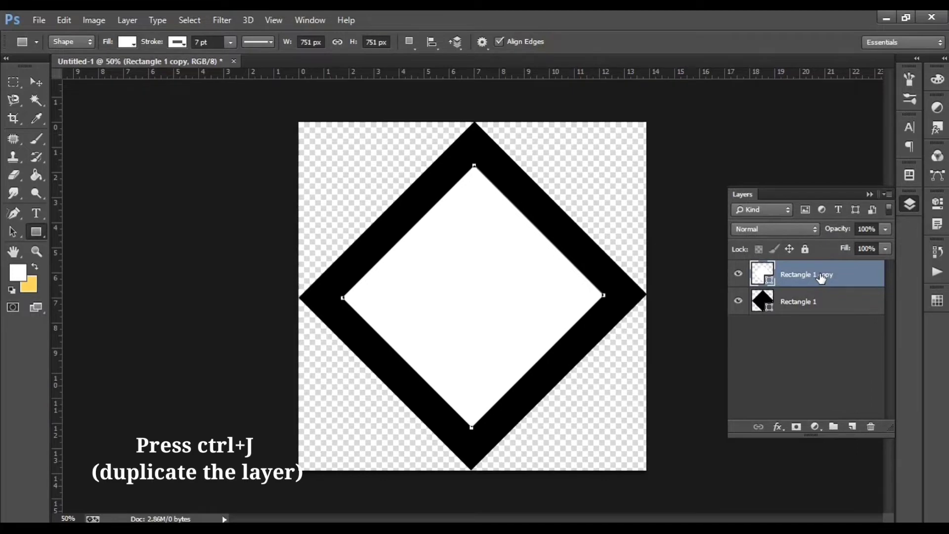
pyautogui.hotkey('ctrl', 'j')
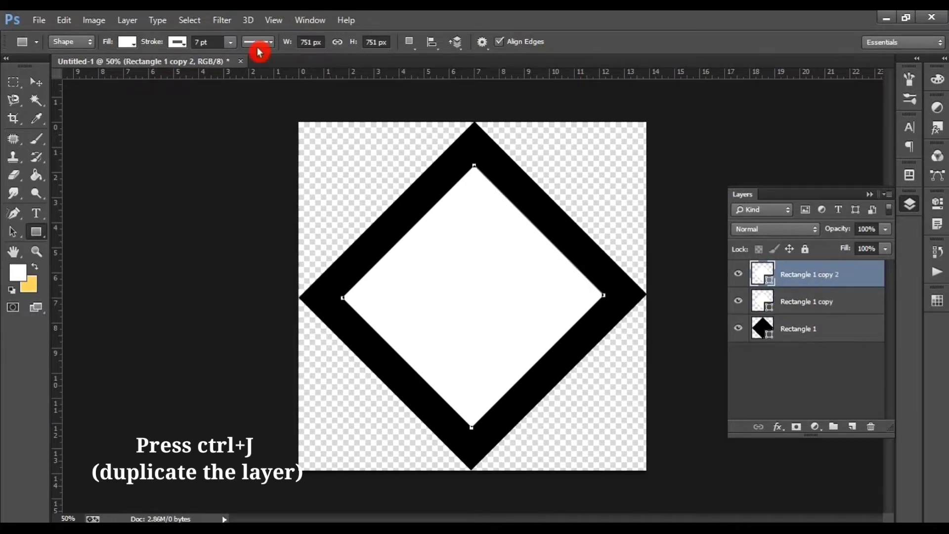
pyautogui.click(134, 44)
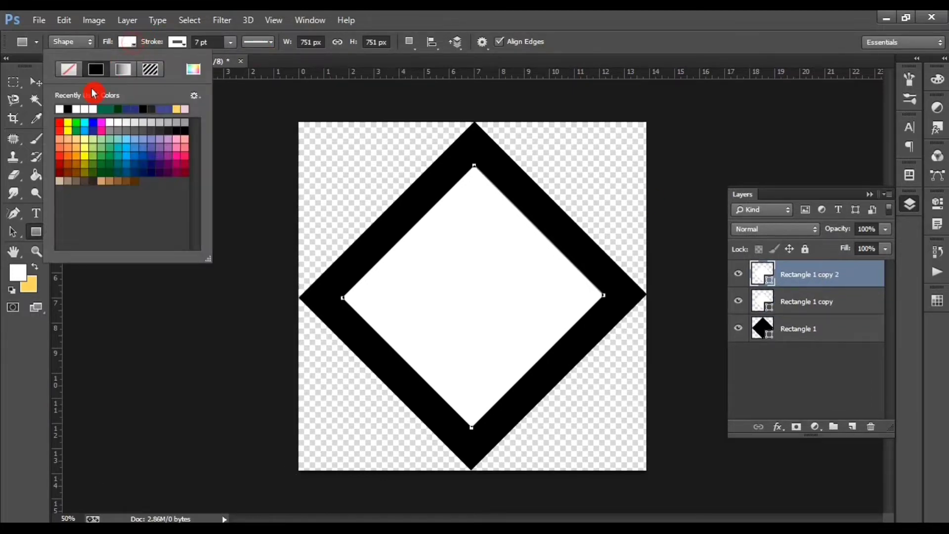
# - Set the new copy's fill and stroke to black
pyautogui.click(68, 108)
pyautogui.click(183, 47)
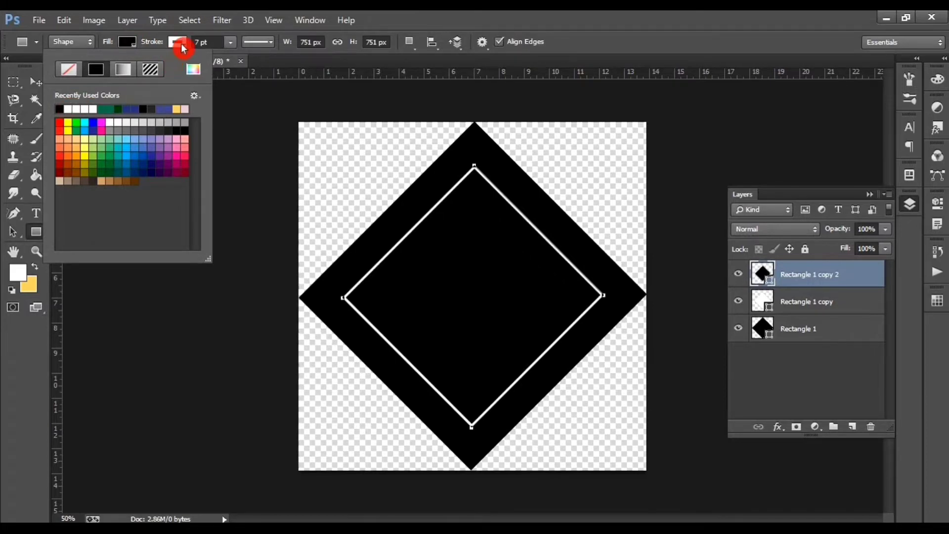
pyautogui.click(183, 47)
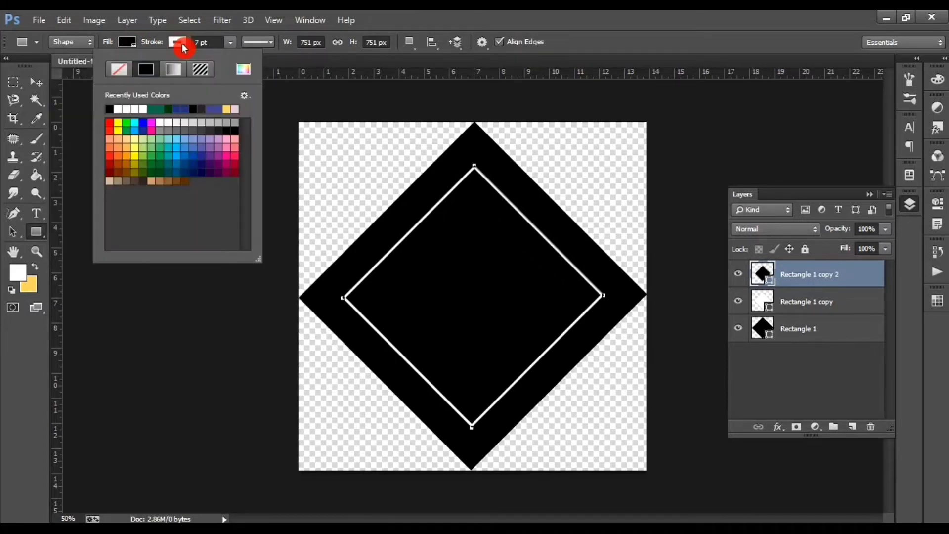
pyautogui.click(160, 62)
pyautogui.click(118, 108)
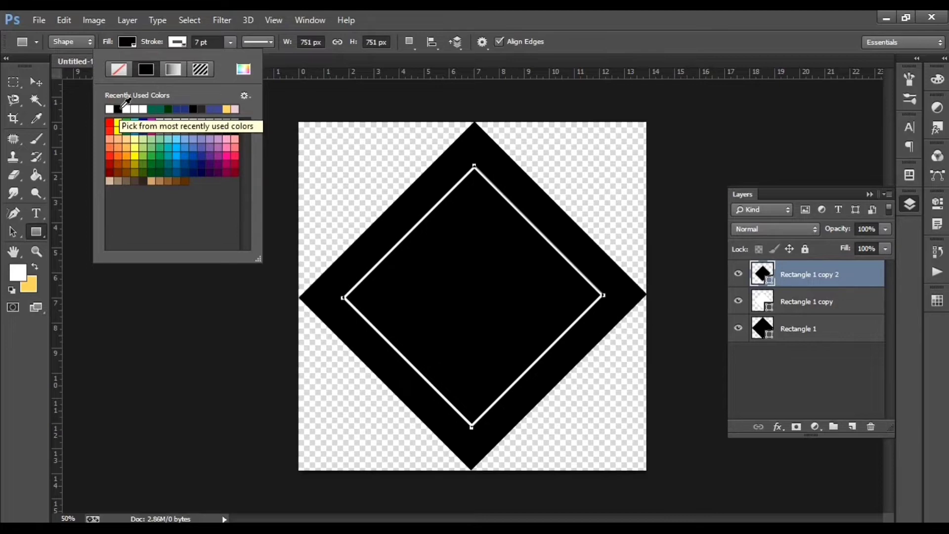
pyautogui.click(118, 108)
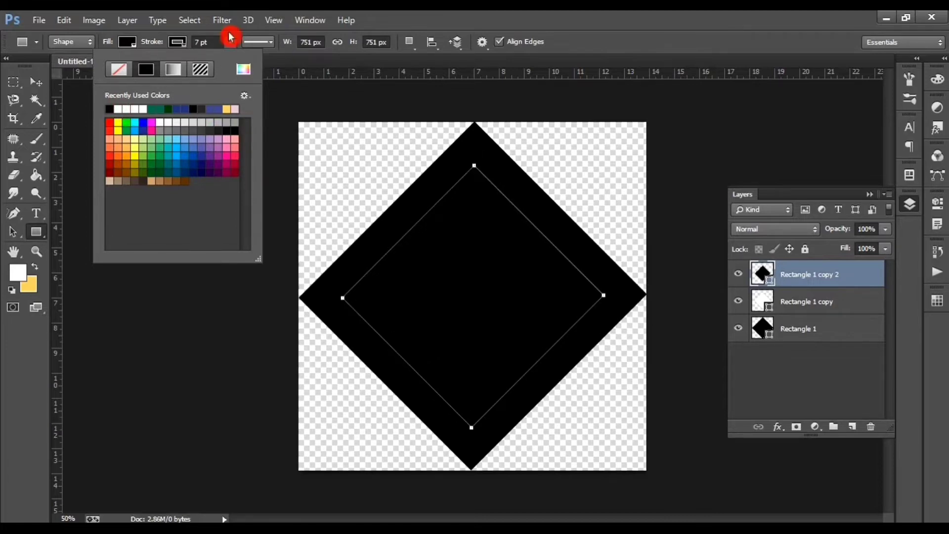
pyautogui.click(455, 21)
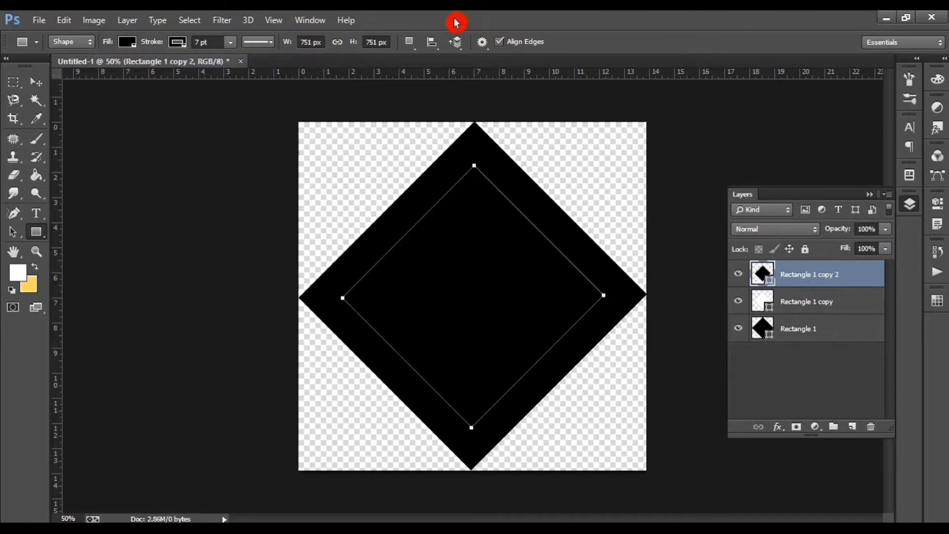
# - Scale the black diamond to 60% width and height and commit the transform
pyautogui.hotkey('ctrl', 't')
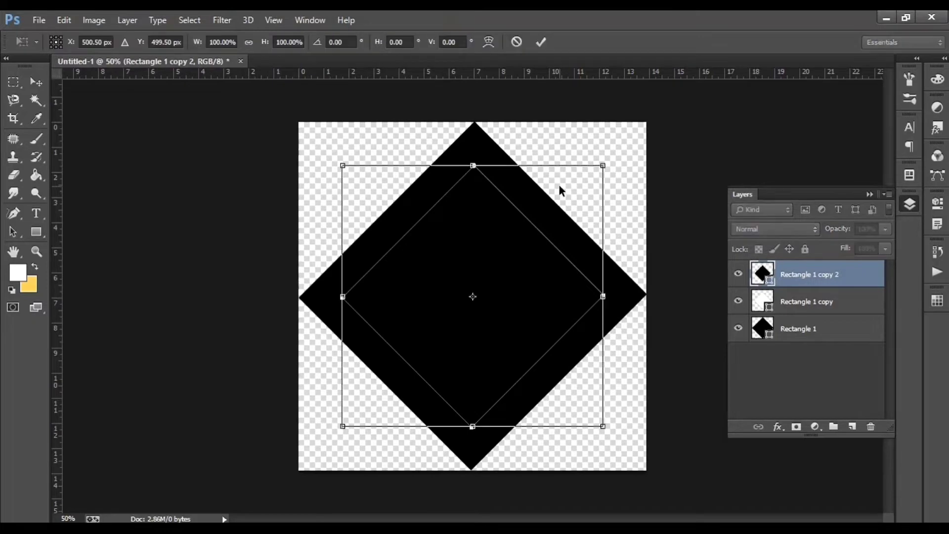
pyautogui.click(276, 60)
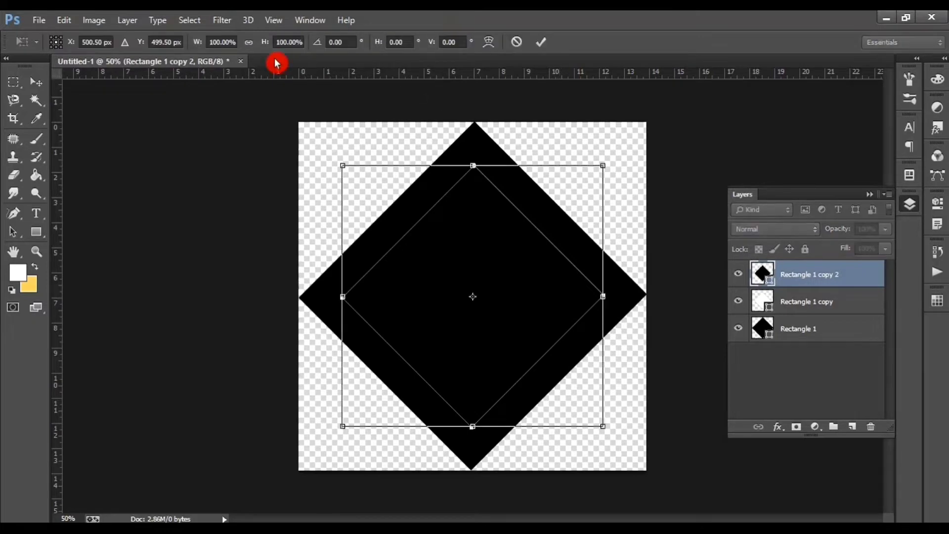
pyautogui.doubleClick(231, 42)
pyautogui.write('50')
pyautogui.press('Tab')
pyautogui.write('60')
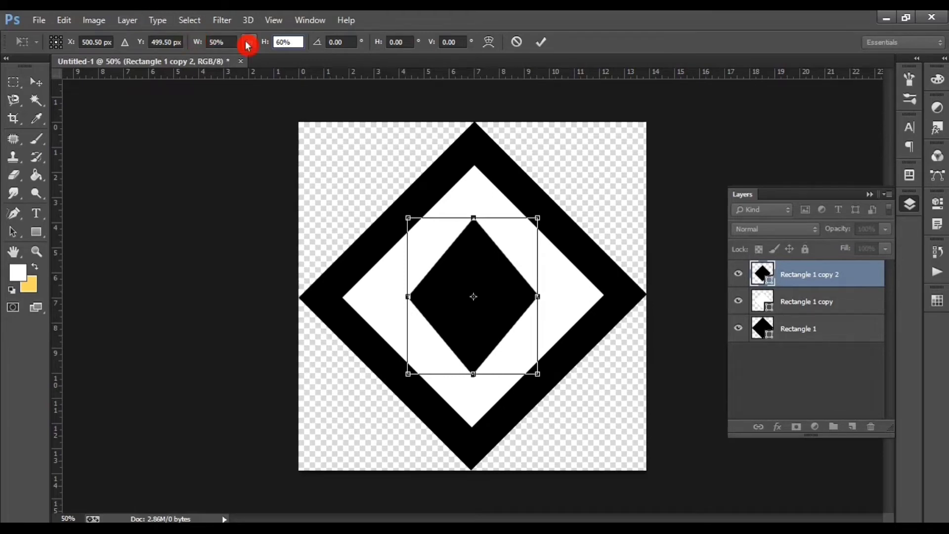
pyautogui.click(211, 42)
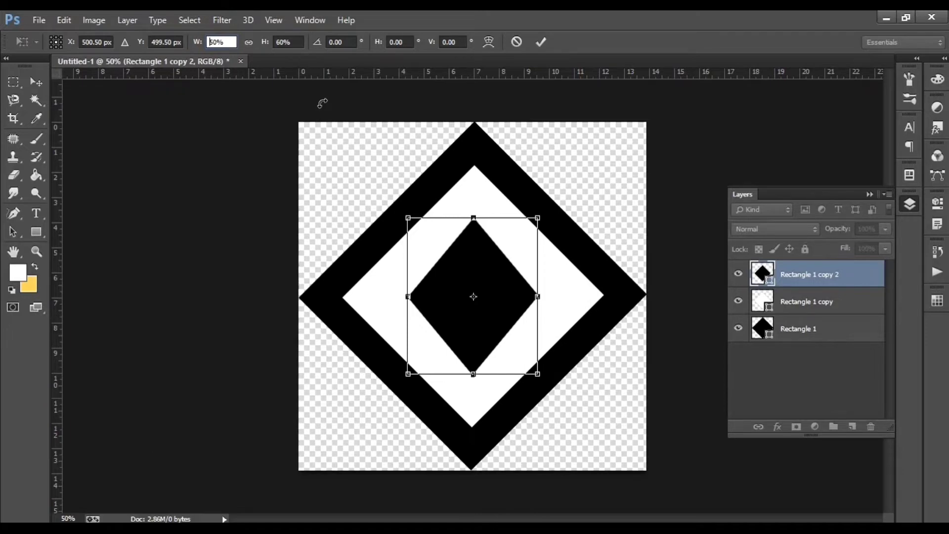
pyautogui.click(215, 42)
pyautogui.press('BackSpace')
pyautogui.write('6')
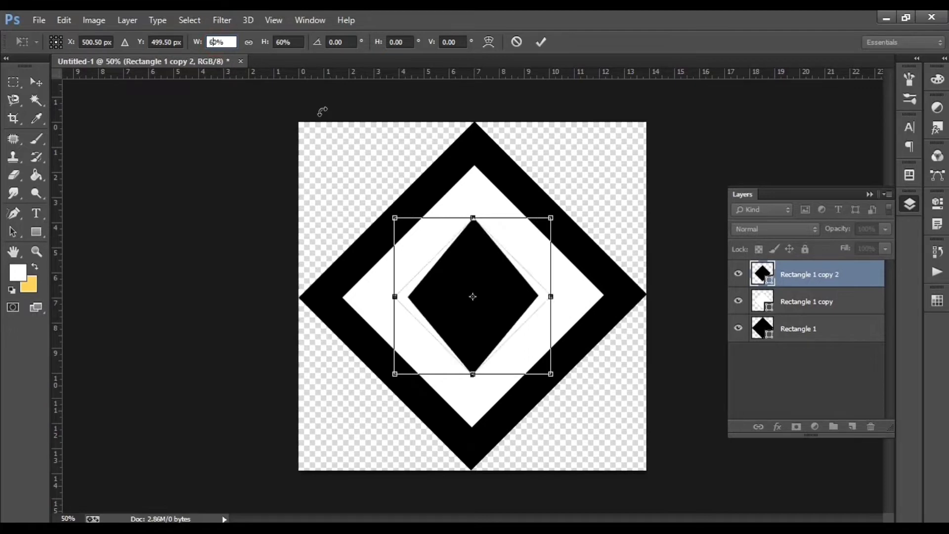
pyautogui.click(546, 44)
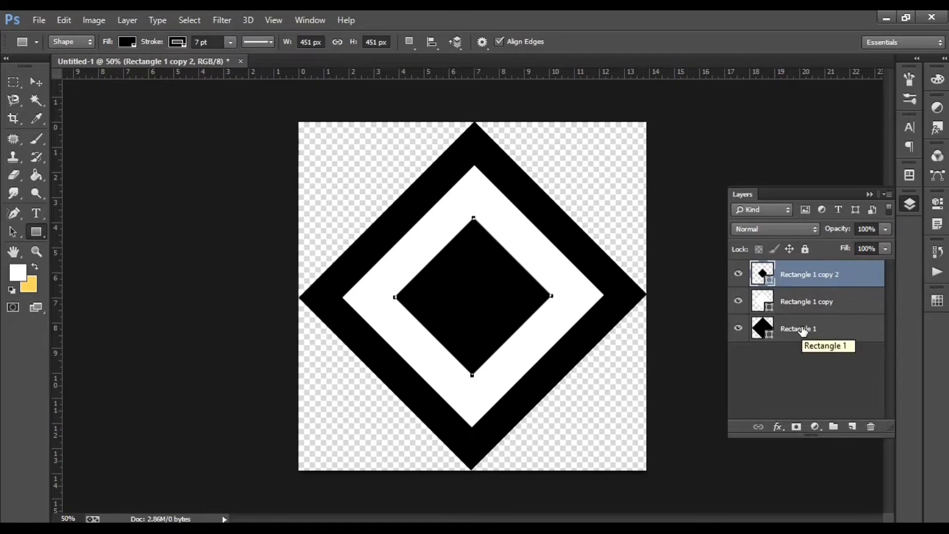
# - Duplicate Rectangle 1 and give the copy a white fill and white stroke
pyautogui.click(796, 330)
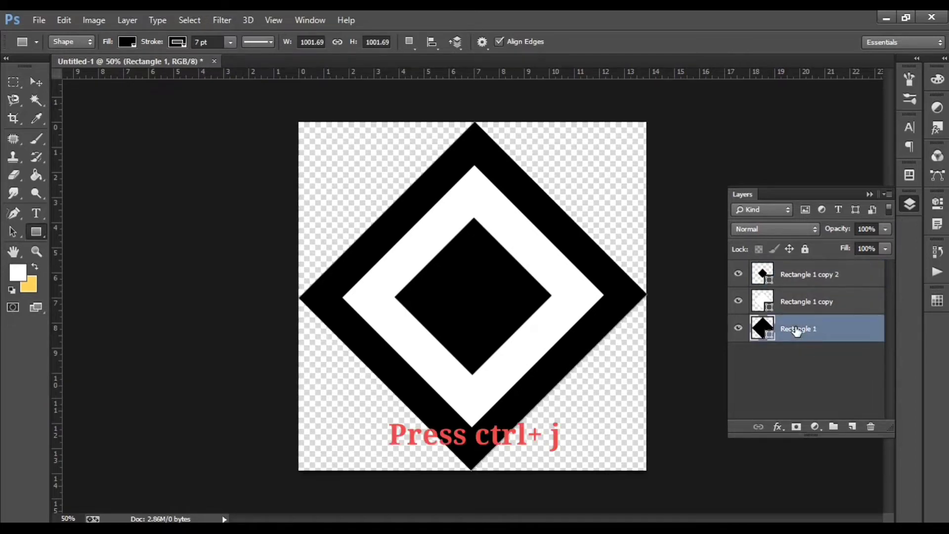
pyautogui.hotkey('ctrl', 'j')
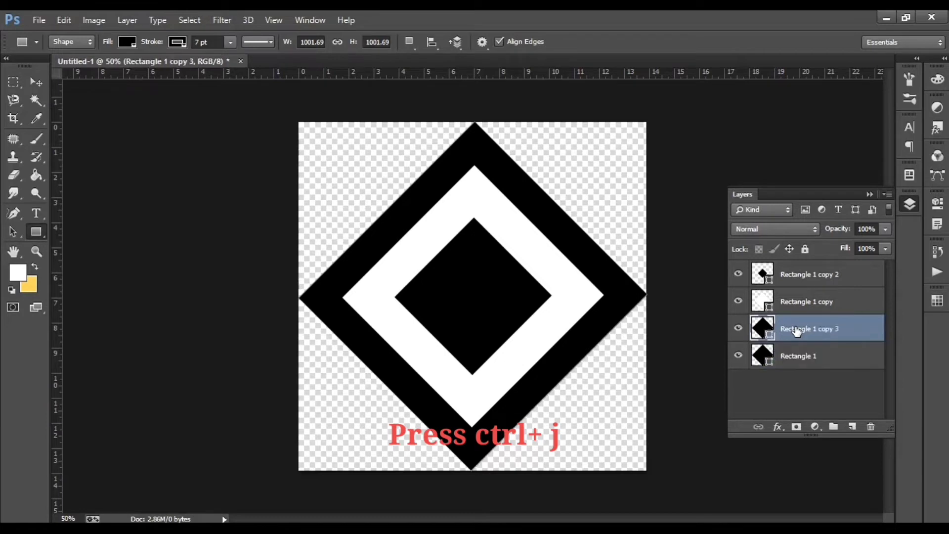
pyautogui.click(132, 43)
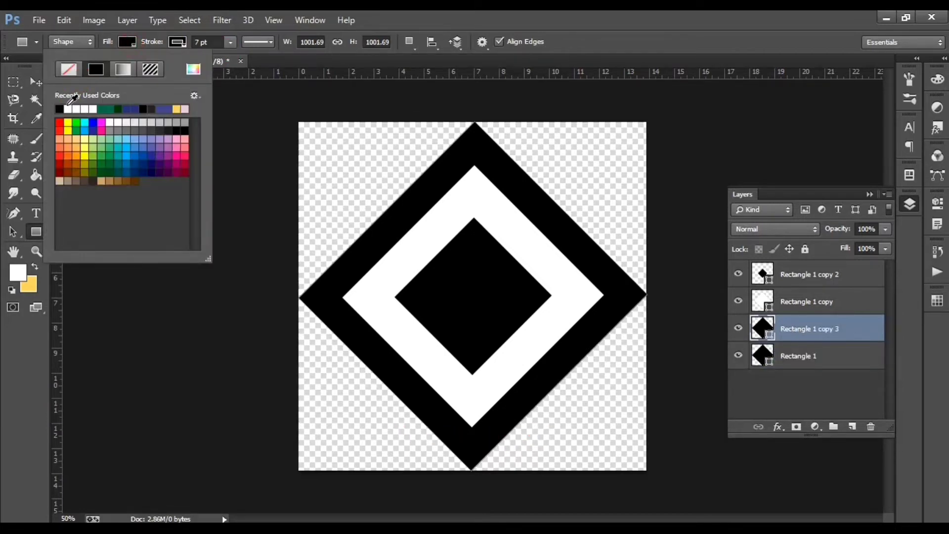
pyautogui.click(70, 105)
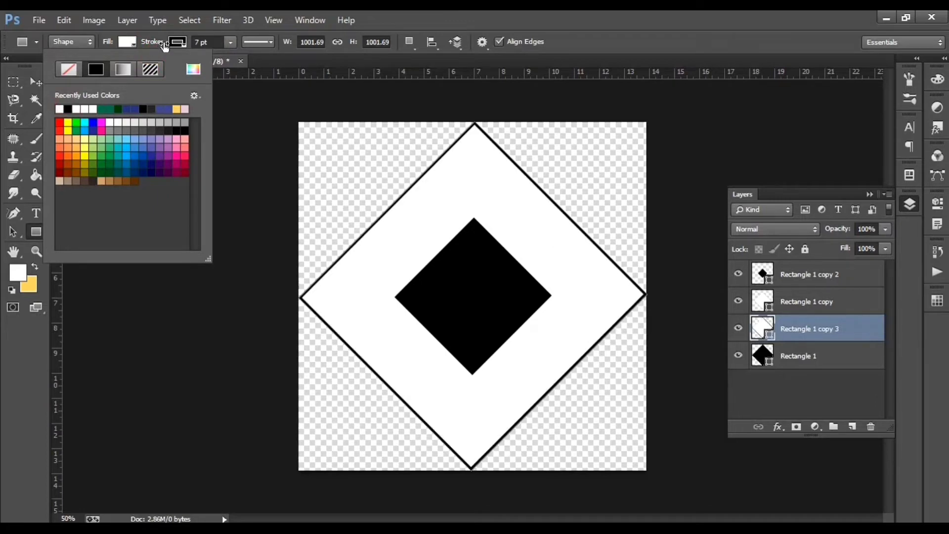
pyautogui.click(181, 45)
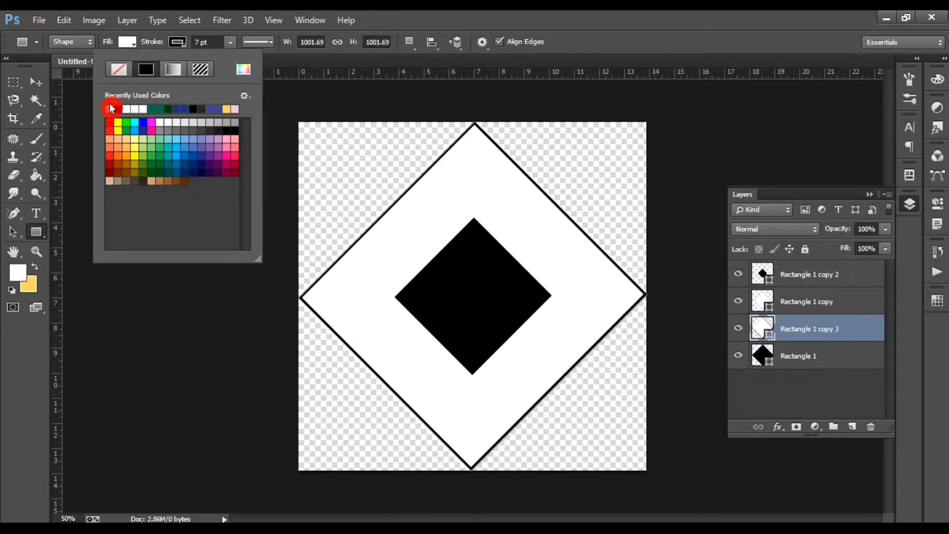
pyautogui.click(110, 107)
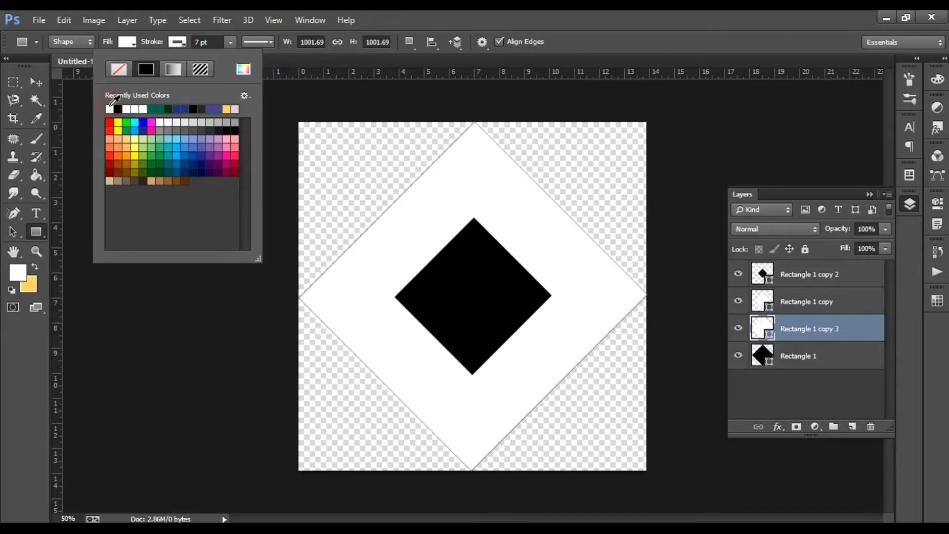
pyautogui.click(372, 23)
# - Scale the white copy to 20% width and height and commit the transform
pyautogui.hotkey('ctrl', 't')
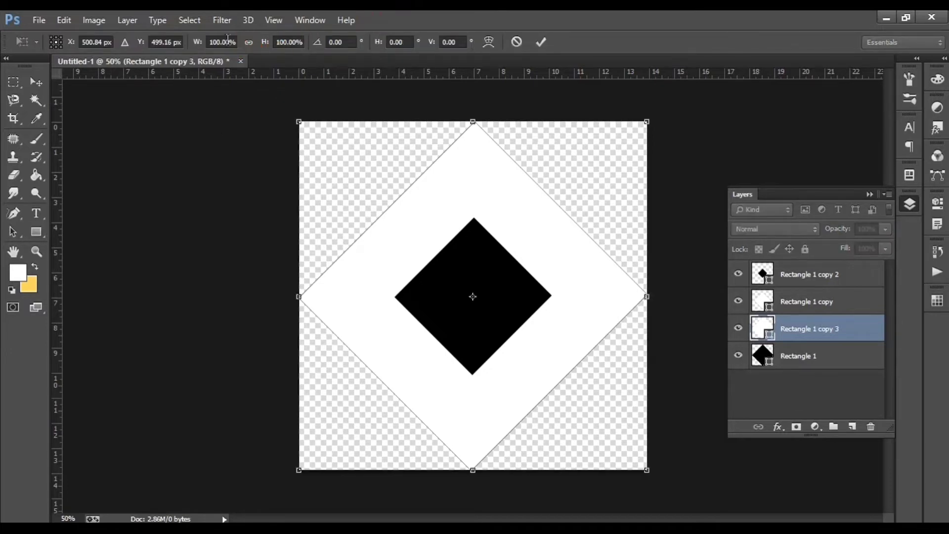
pyautogui.doubleClick(230, 38)
pyautogui.write('25')
pyautogui.press('Tab')
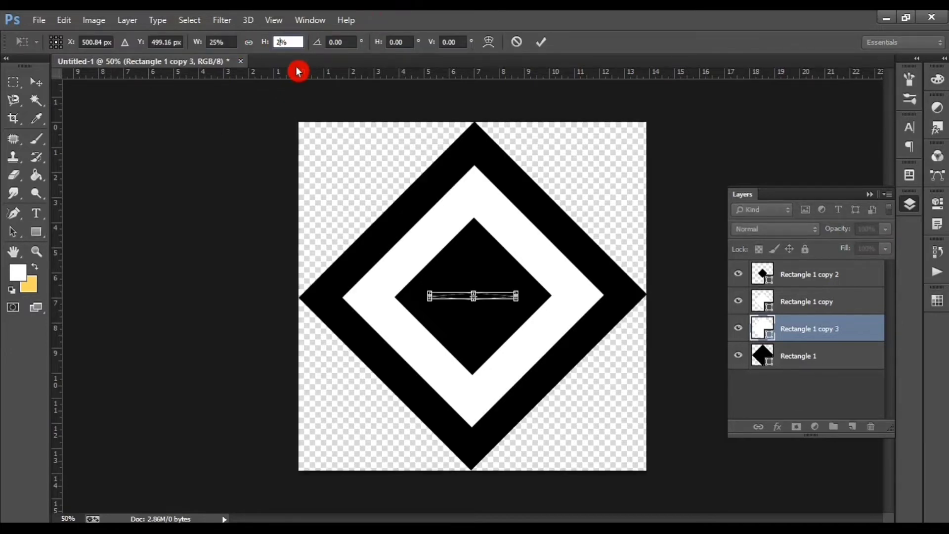
pyautogui.write('20')
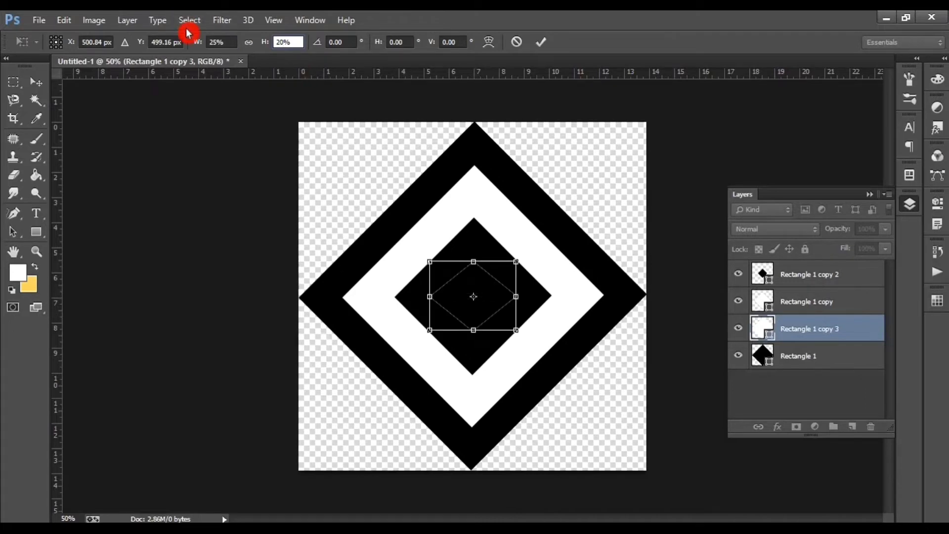
pyautogui.click(220, 41)
pyautogui.press('BackSpace')
pyautogui.write('0')
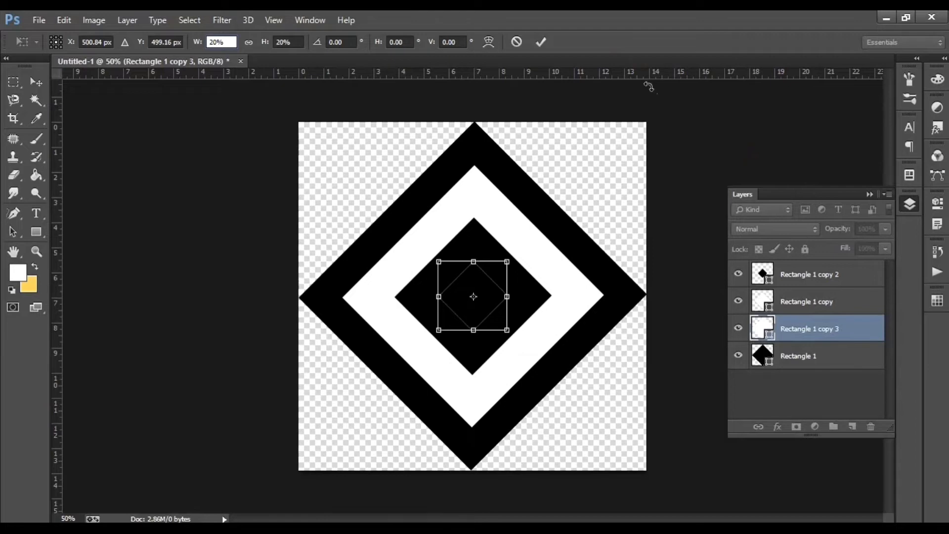
pyautogui.click(541, 42)
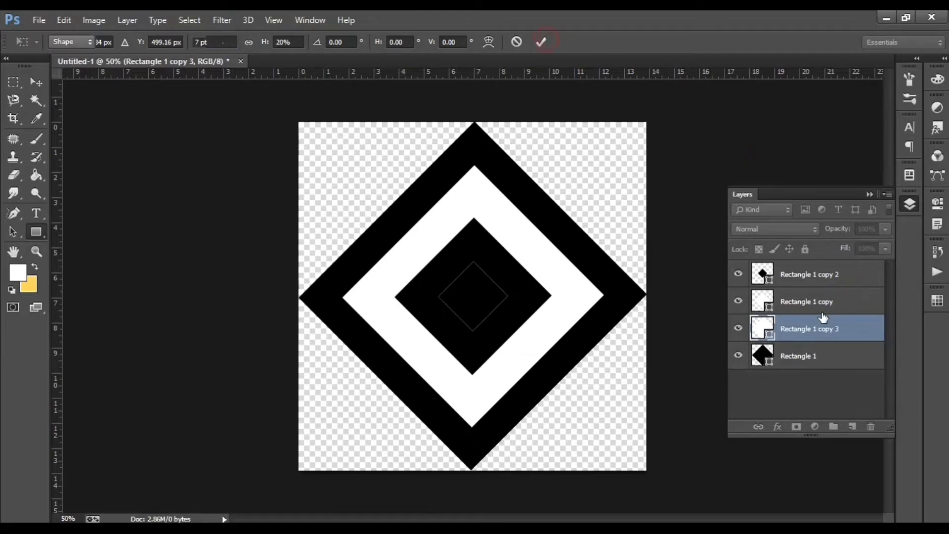
pyautogui.keyDown('ctrl'); pyautogui.click(808, 266); pyautogui.keyUp('ctrl')
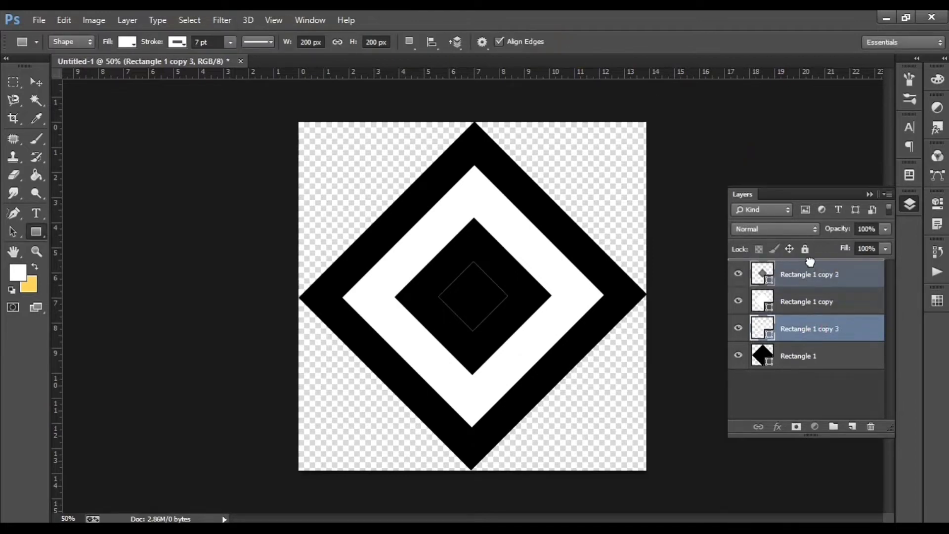
# - Move Rectangle 1 copy 3 to the top, then duplicate the three upper diamonds into Group 1
pyautogui.moveTo(809, 261); pyautogui.dragTo(810, 263)
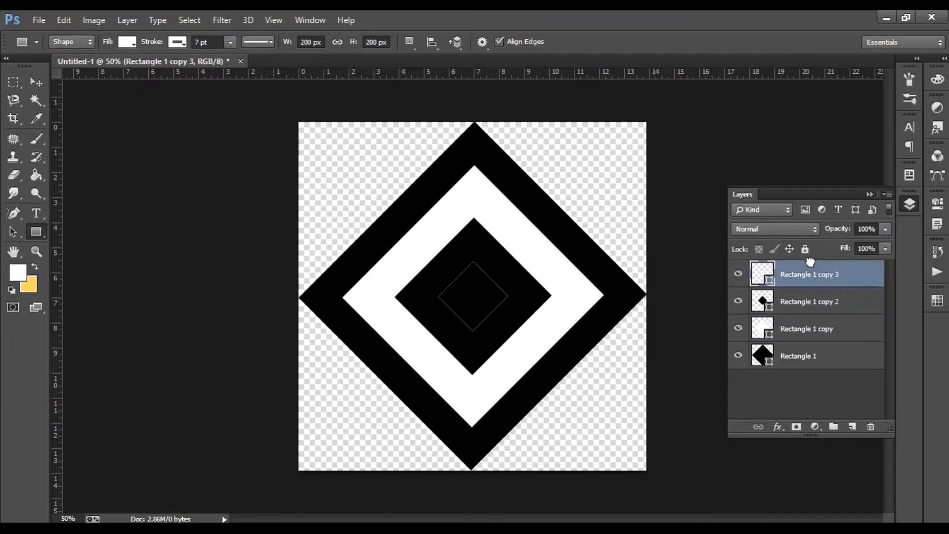
pyautogui.keyDown('ctrl'); pyautogui.click(812, 302); pyautogui.keyUp('ctrl')
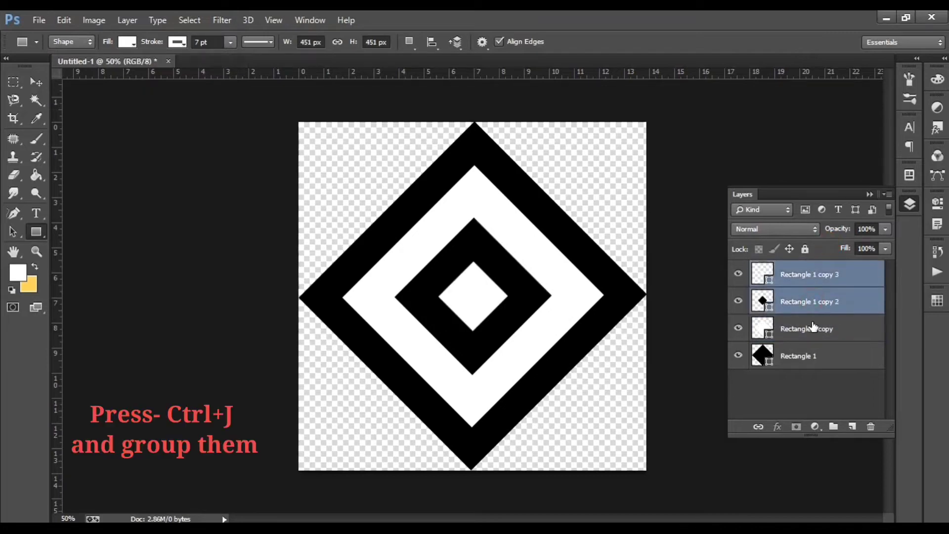
pyautogui.keyDown('ctrl'); pyautogui.click(813, 326); pyautogui.keyUp('ctrl')
pyautogui.hotkey('ctrl', 'j')
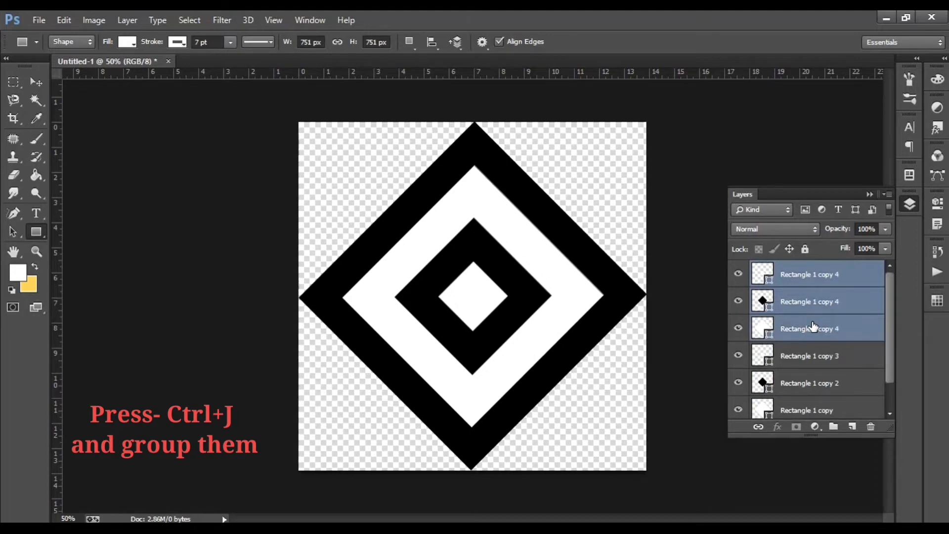
pyautogui.hotkey('ctrl', 'g')
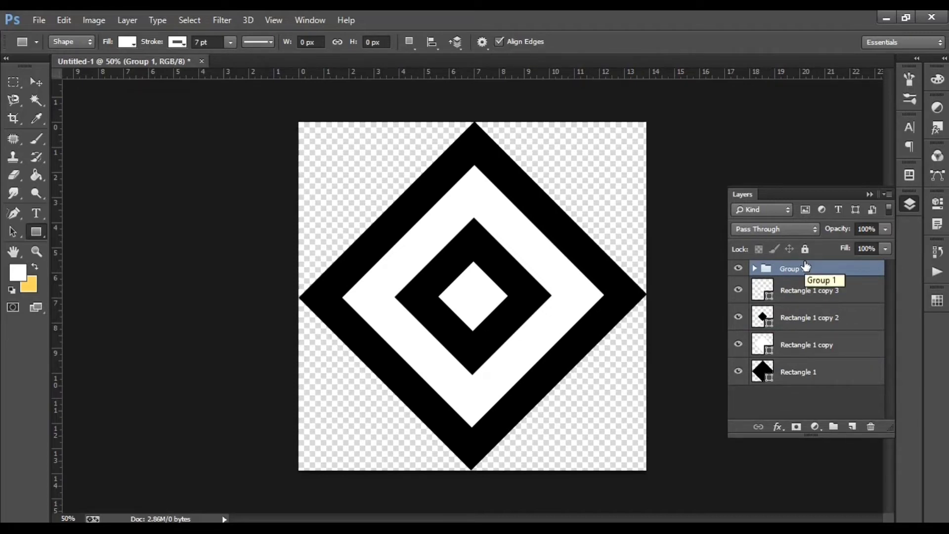
# - Subtract Rectangle 1 copy from Rectangle 1 with Combine Shapes, and hide Group 1
pyautogui.click(794, 345)
pyautogui.keyDown('shift'); pyautogui.click(800, 372); pyautogui.keyUp('shift')
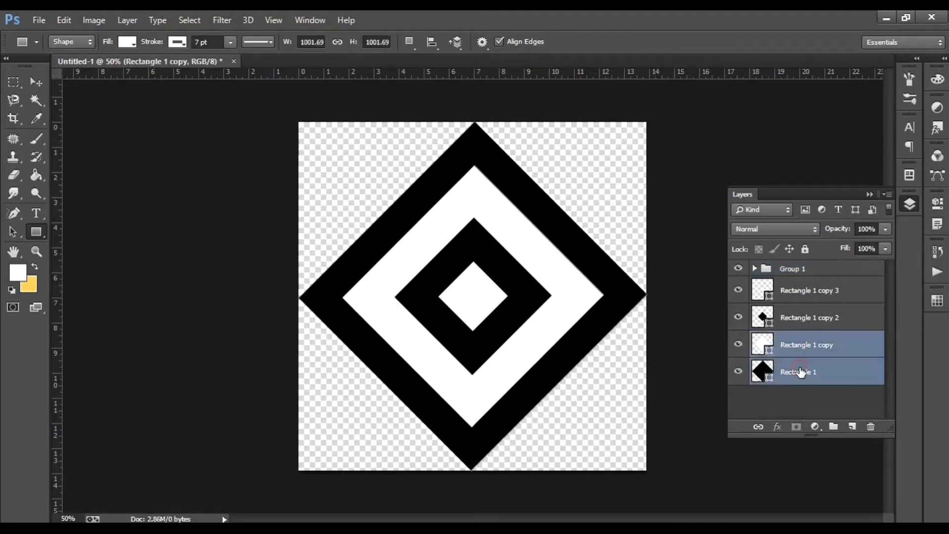
pyautogui.click(130, 24)
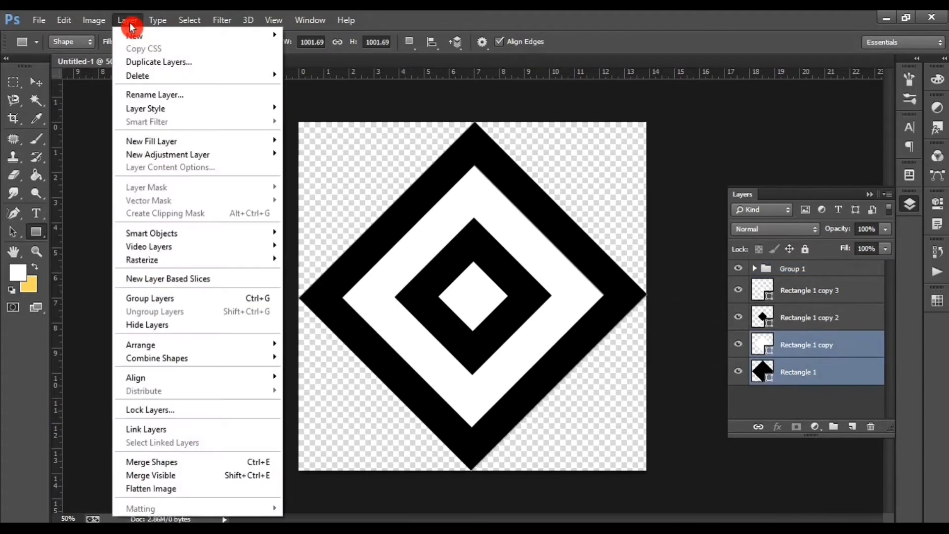
pyautogui.moveTo(156, 358)
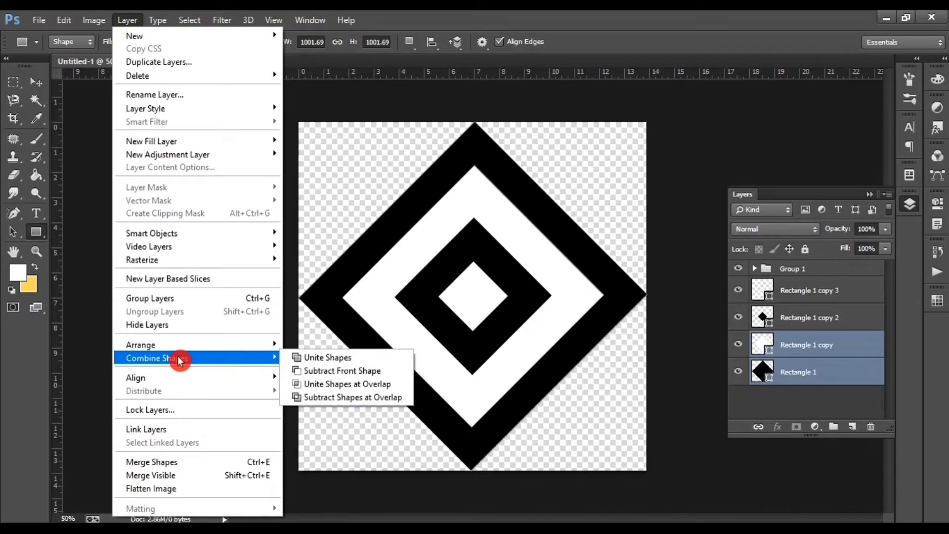
pyautogui.click(325, 372)
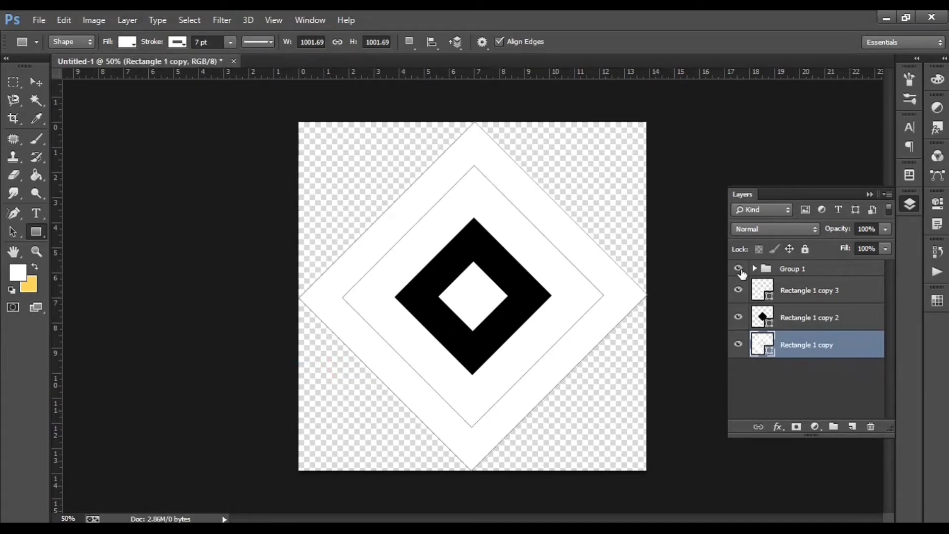
pyautogui.click(738, 270)
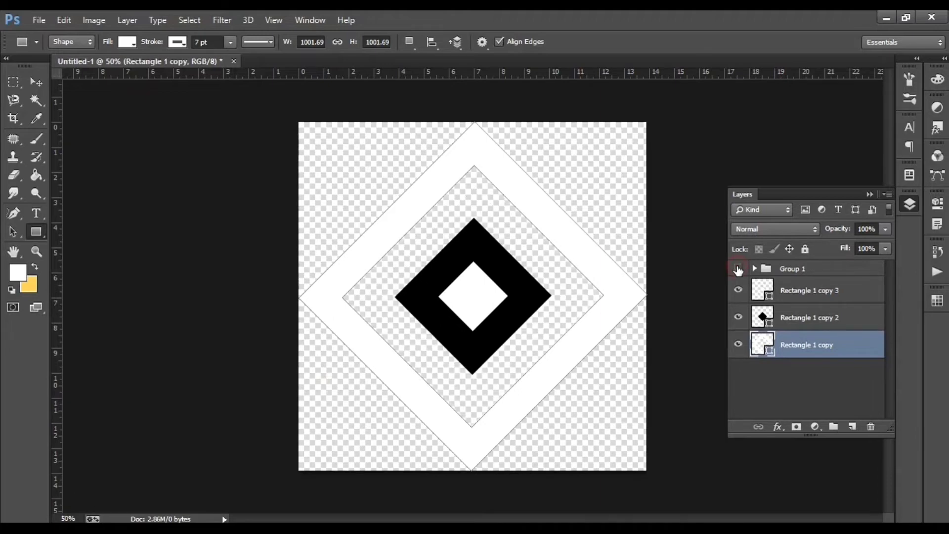
pyautogui.click(759, 360)
# - Set the outer ring's fill and stroke to black
pyautogui.click(132, 43)
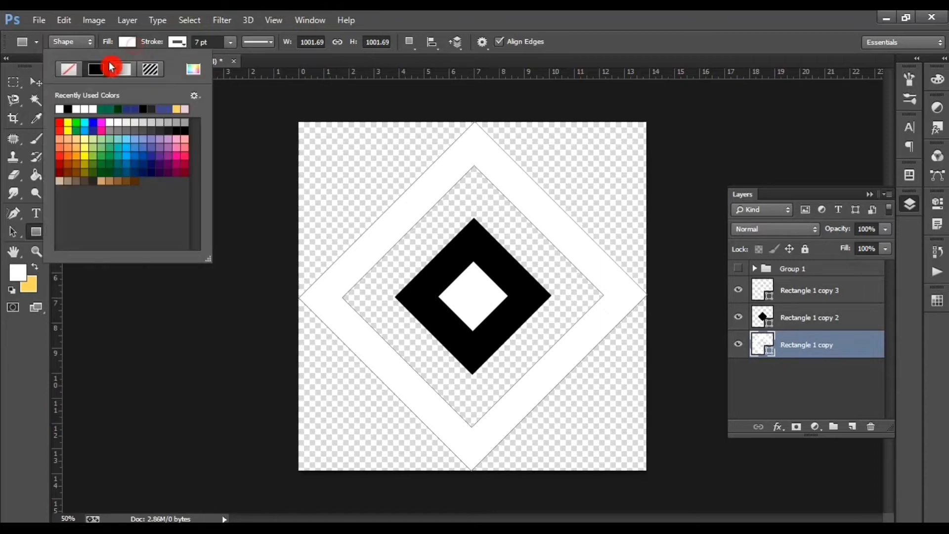
pyautogui.click(67, 109)
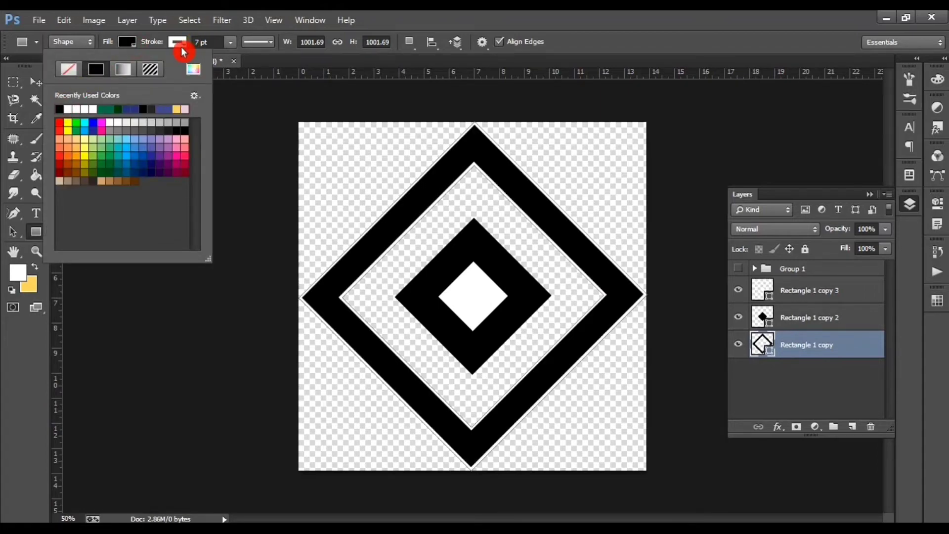
pyautogui.click(188, 46)
pyautogui.click(181, 44)
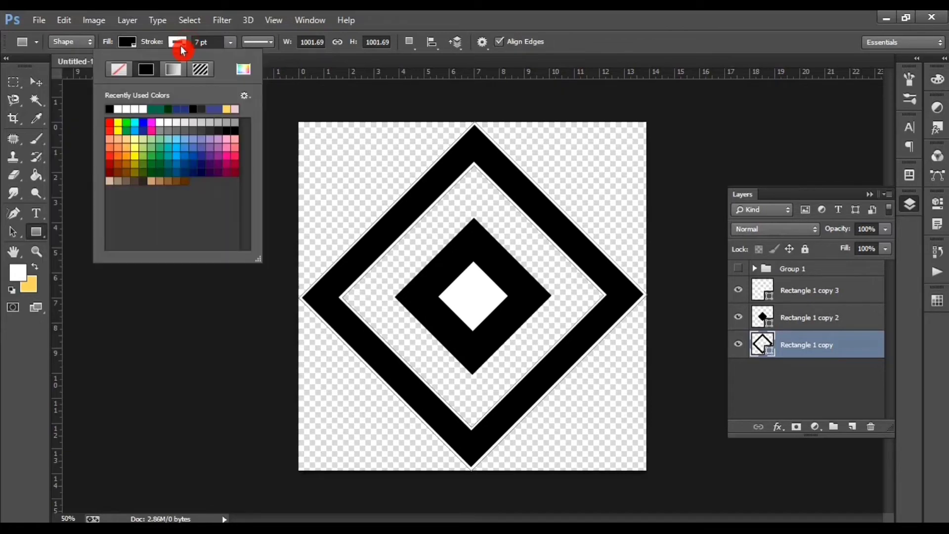
pyautogui.click(110, 108)
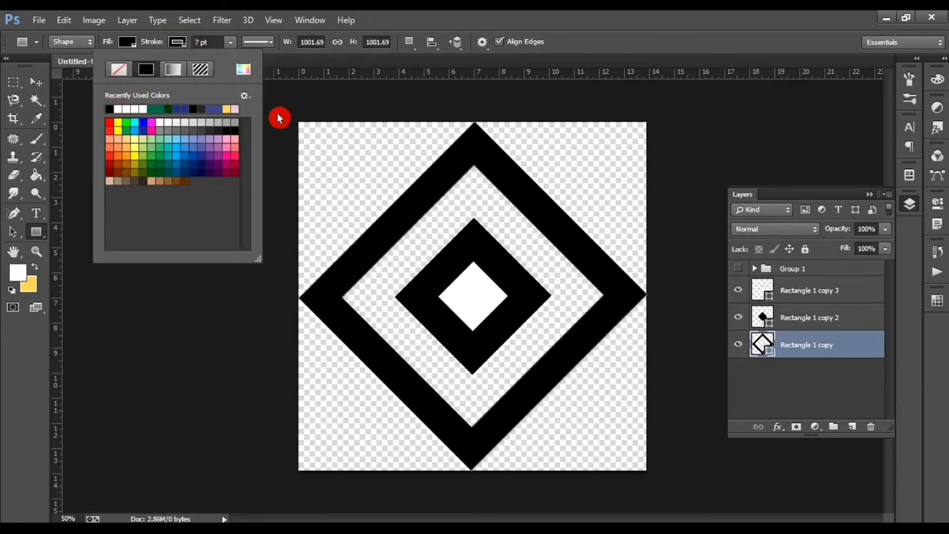
pyautogui.click(820, 288)
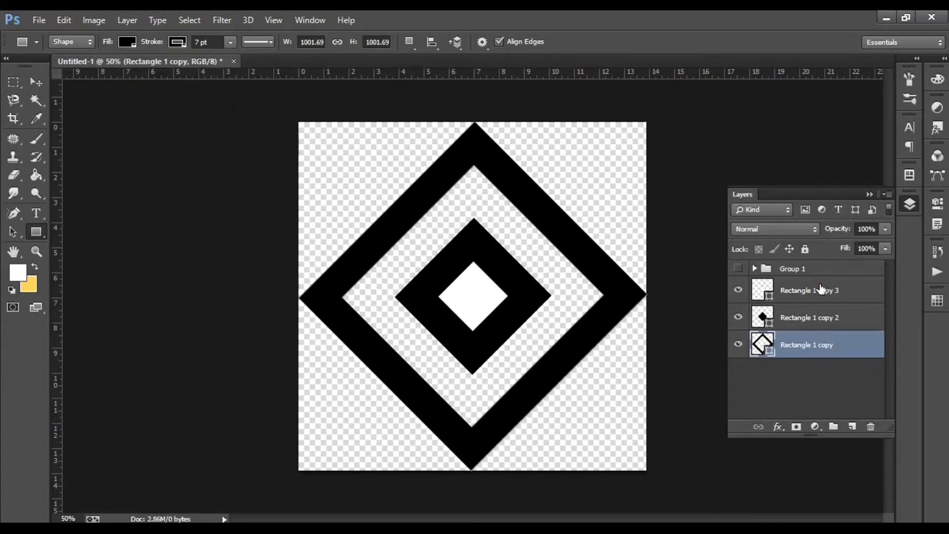
# - Subtract the smallest diamond (copy 2) from the middle diamond (copy 3)
pyautogui.keyDown('shift'); pyautogui.click(821, 318); pyautogui.keyUp('shift')
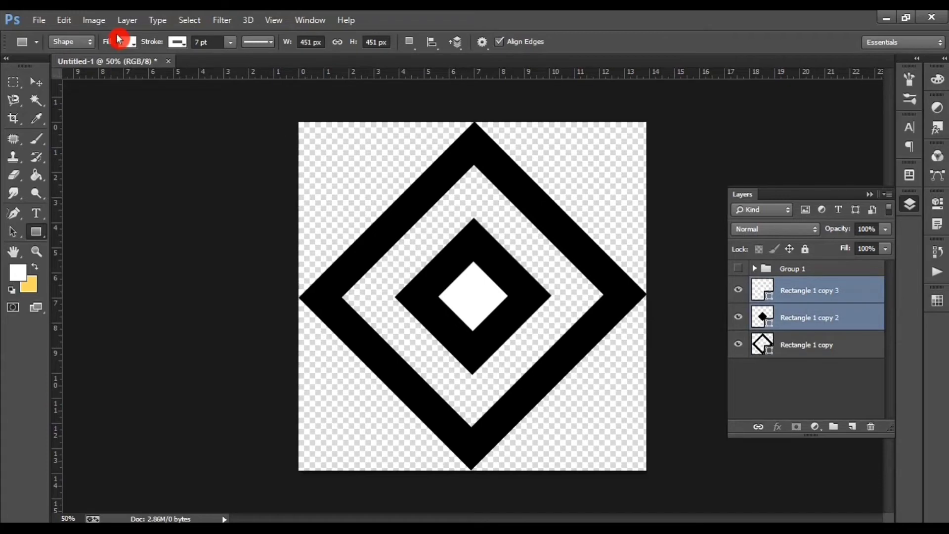
pyautogui.click(128, 22)
pyautogui.moveTo(158, 358)
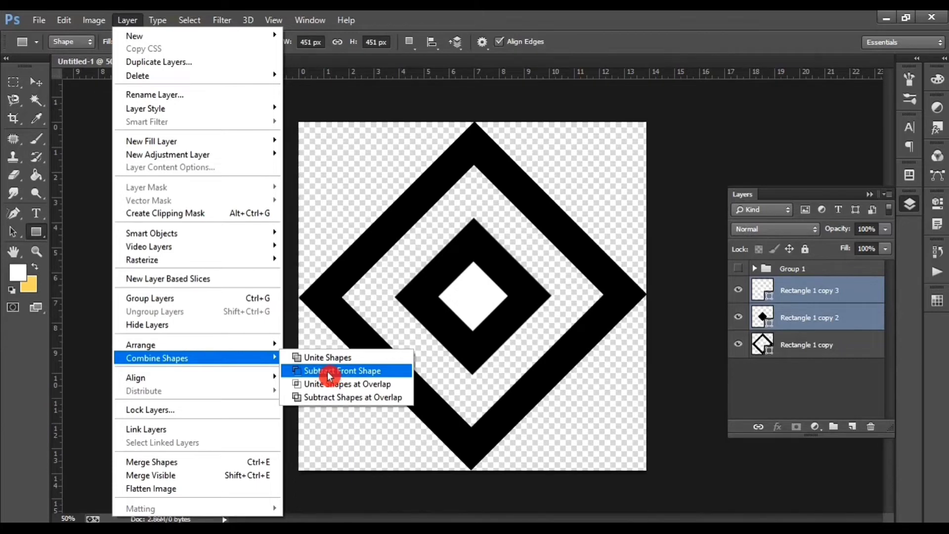
pyautogui.click(345, 374)
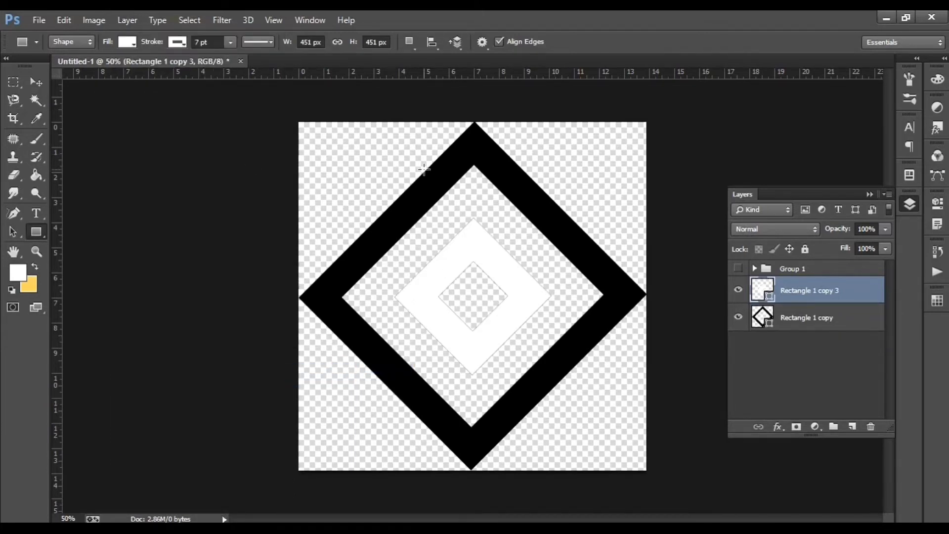
# - Give the resulting inner ring a black fill
pyautogui.click(130, 44)
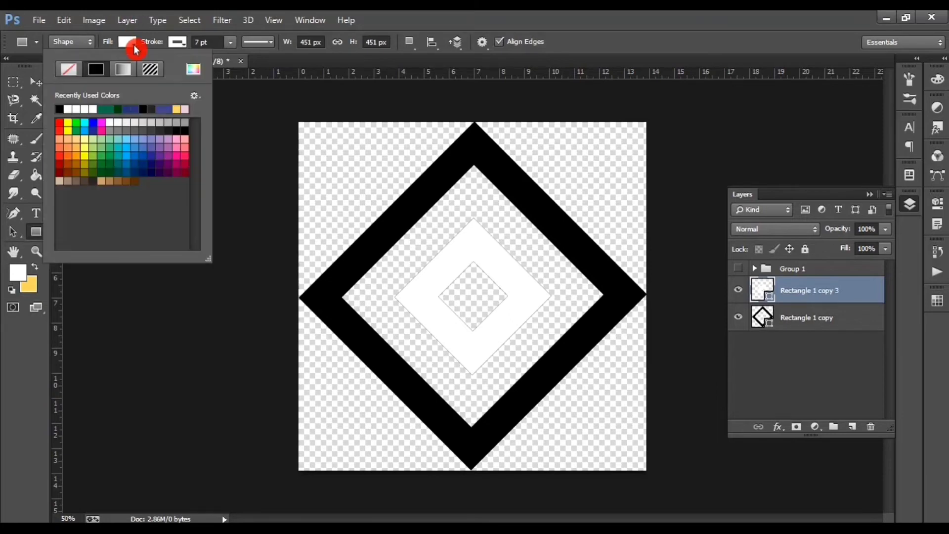
pyautogui.click(59, 108)
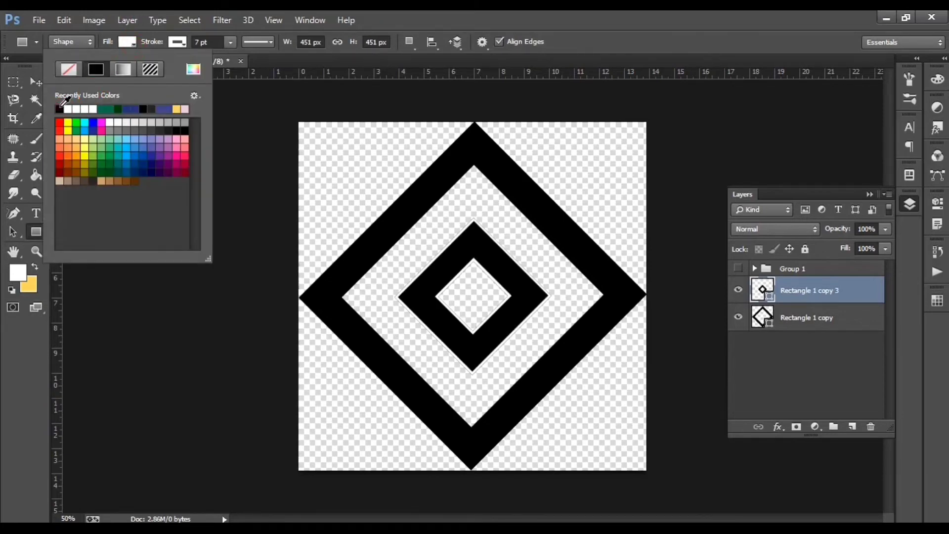
pyautogui.click(181, 43)
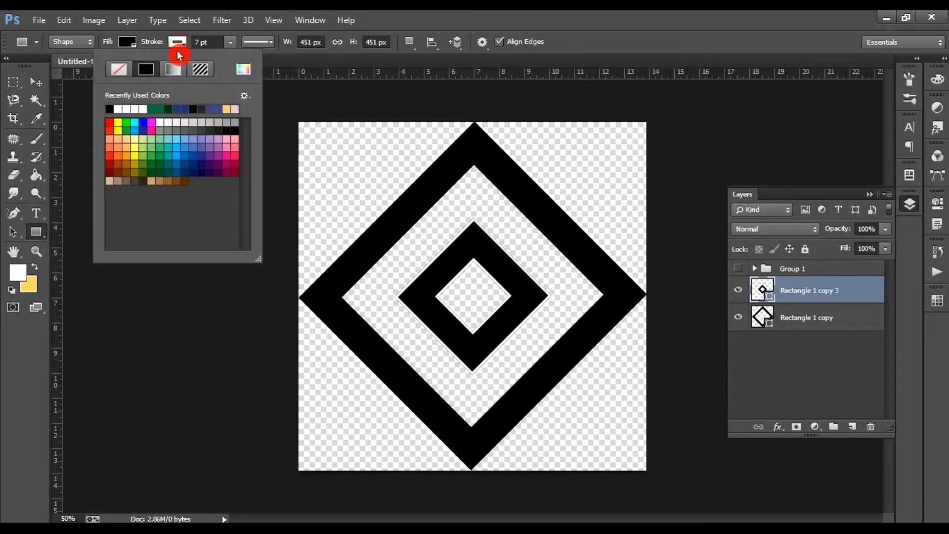
# - Make the inner ring's stroke black and merge both ring layers into one shape
pyautogui.click(113, 108)
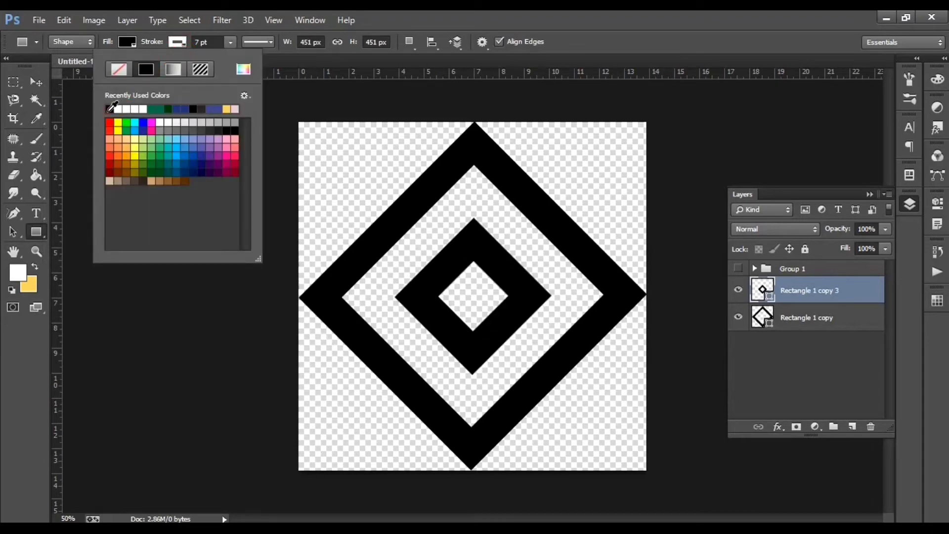
pyautogui.click(801, 325)
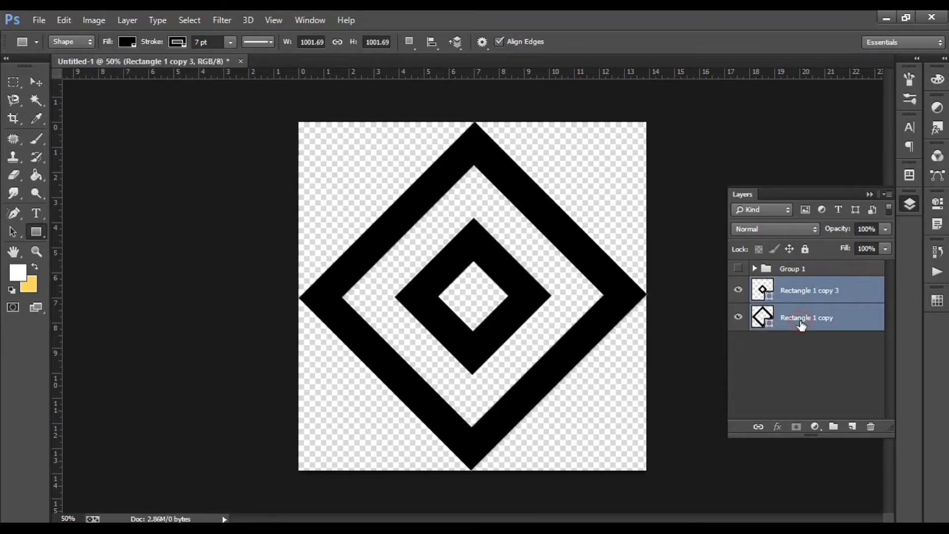
pyautogui.rightClick(801, 324)
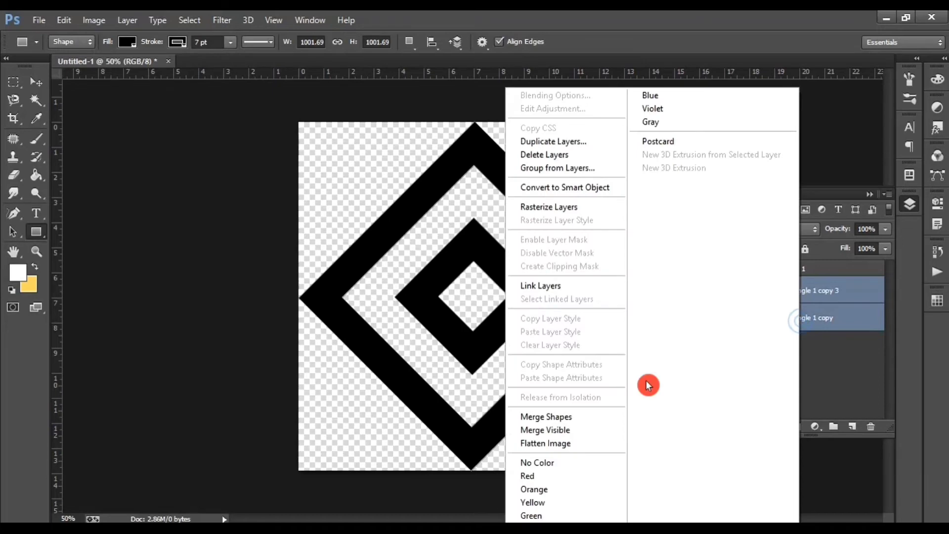
pyautogui.click(566, 418)
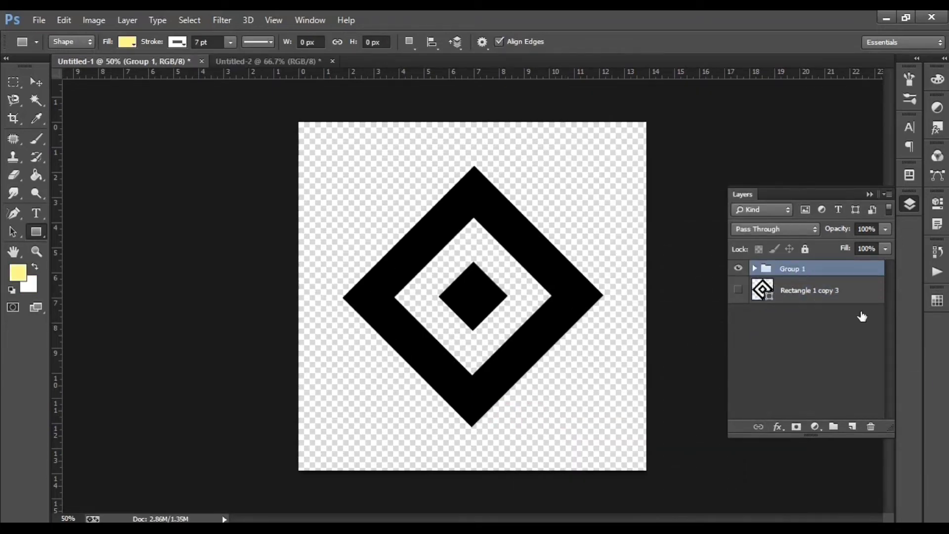
# - Dissolve Group 1 keeping its layers, merge its two copy 4 layers, and show copy 3
pyautogui.click(872, 428)
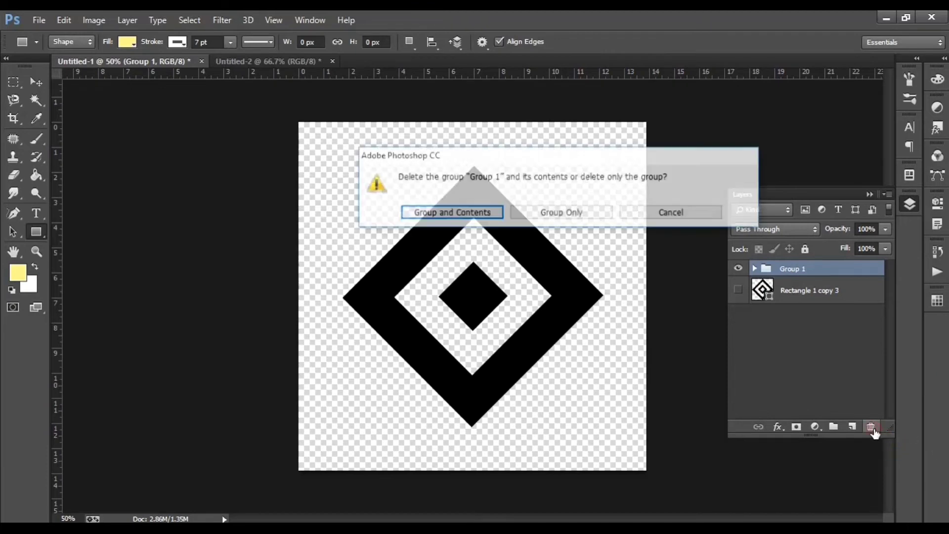
pyautogui.click(553, 213)
pyautogui.click(808, 297)
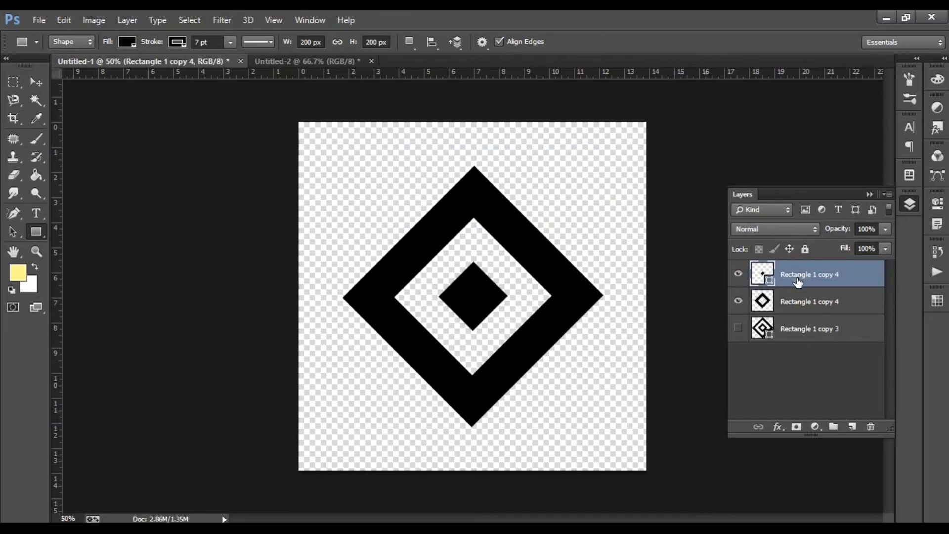
pyautogui.keyDown('shift'); pyautogui.click(799, 296); pyautogui.keyUp('shift')
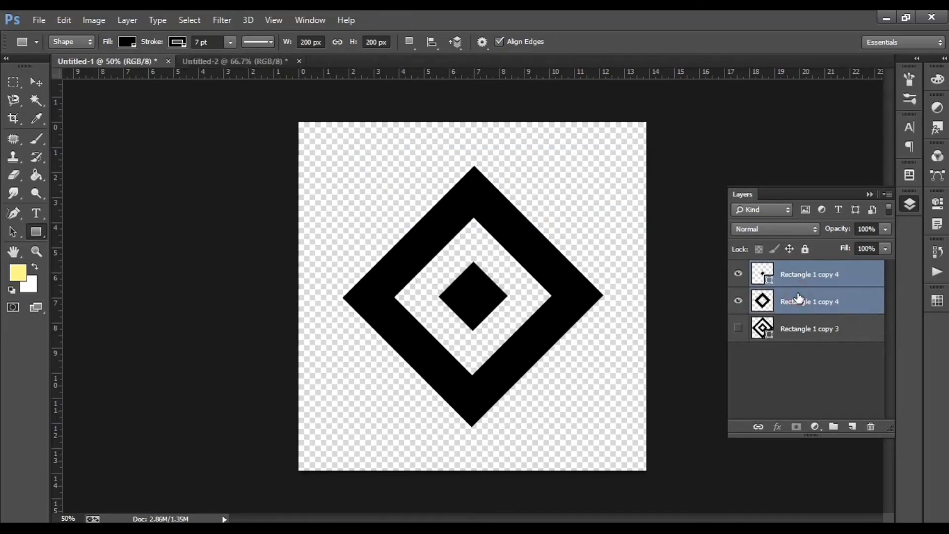
pyautogui.rightClick(799, 296)
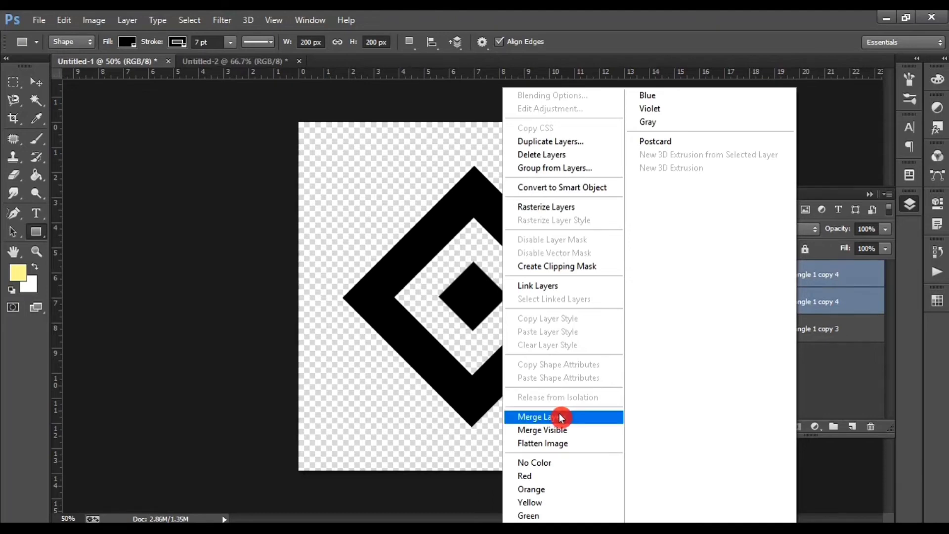
pyautogui.click(561, 418)
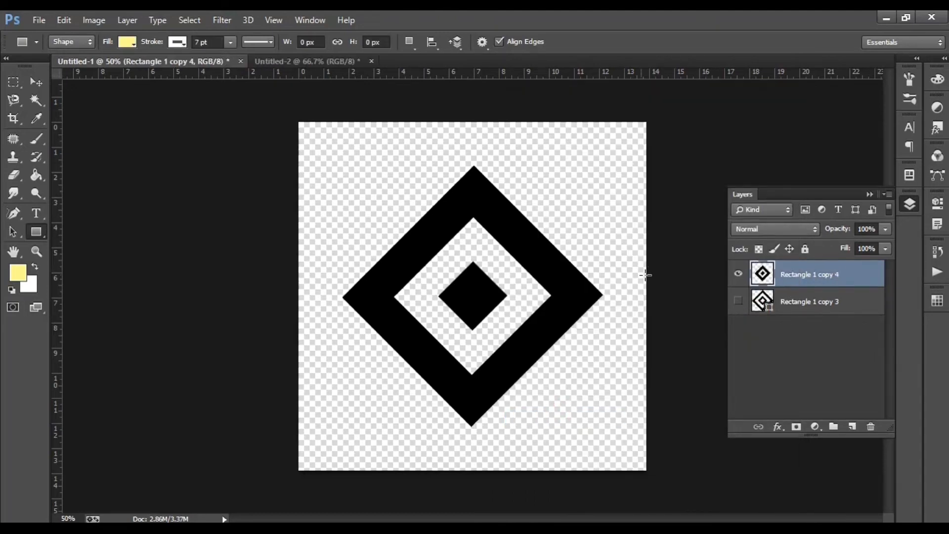
pyautogui.click(738, 302)
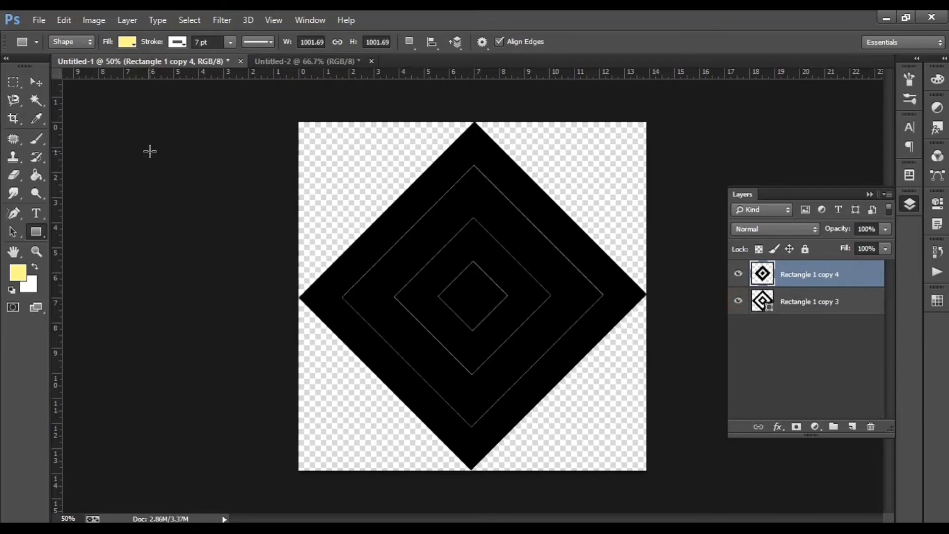
# - Move the stripe into the top-right corner and place a copy in the bottom-right
pyautogui.click(36, 82)
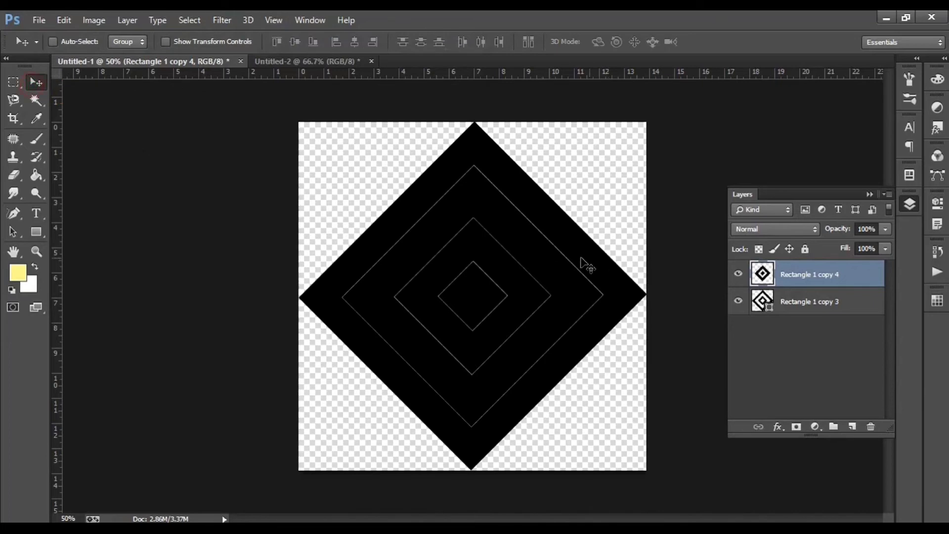
pyautogui.moveTo(564, 279)
pyautogui.mouseDown()
pyautogui.moveTo(714, 131)
pyautogui.moveTo(740, 92)
pyautogui.mouseUp()
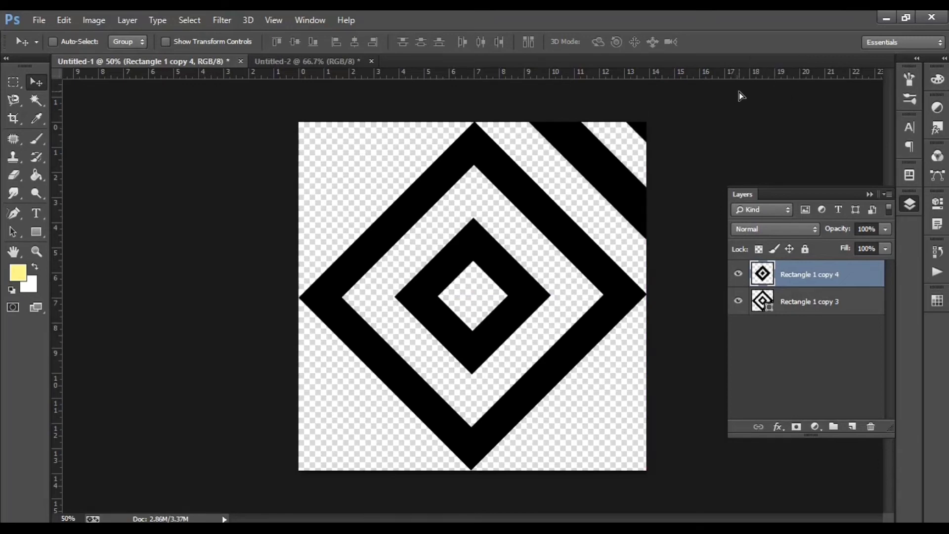
pyautogui.click(793, 230)
pyautogui.hotkey('ctrl', 'j')
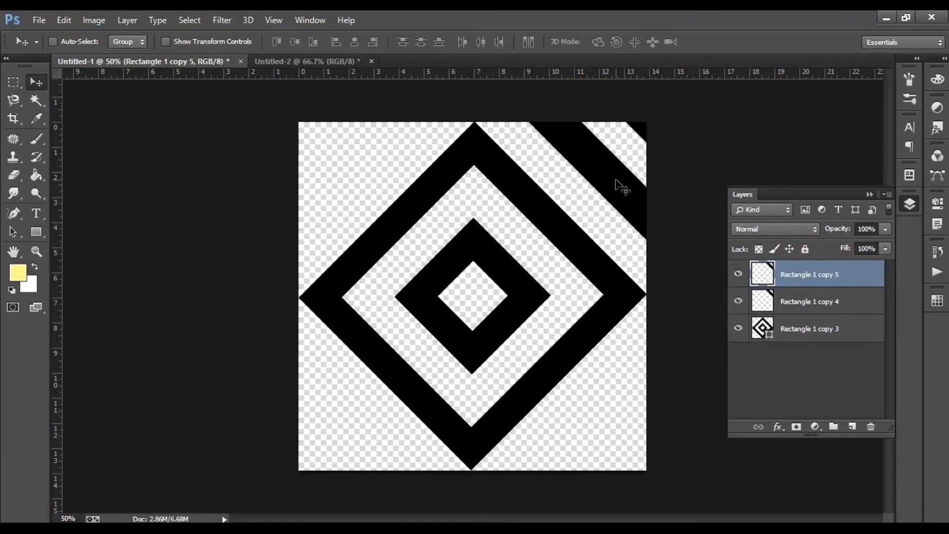
pyautogui.moveTo(621, 187)
pyautogui.mouseDown()
pyautogui.moveTo(593, 154)
pyautogui.moveTo(608, 415)
pyautogui.mouseUp()
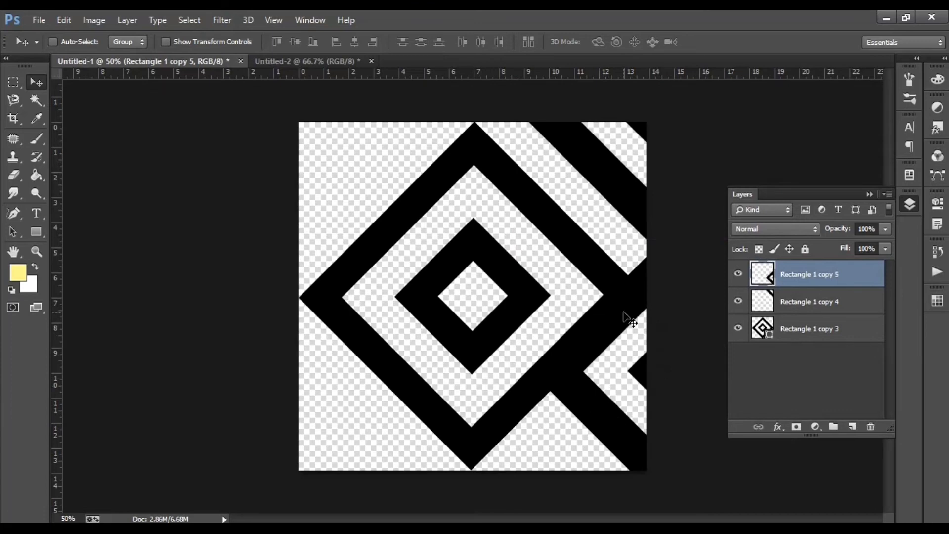
pyautogui.moveTo(622, 363)
pyautogui.mouseDown()
pyautogui.moveTo(607, 425)
pyautogui.moveTo(609, 408)
pyautogui.moveTo(613, 416)
pyautogui.mouseUp()
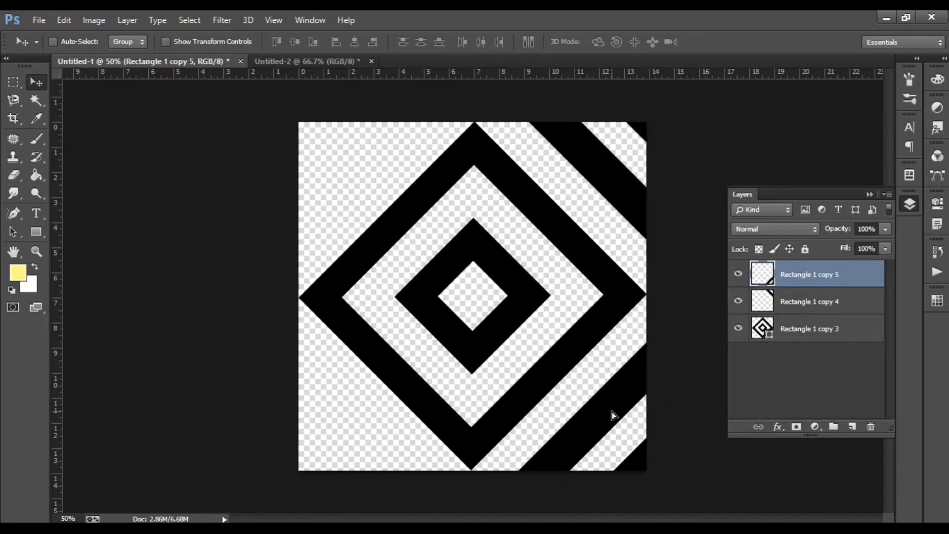
# - Duplicate the stripe into the bottom-left and top-left corners
pyautogui.hotkey('ctrl', 'j')
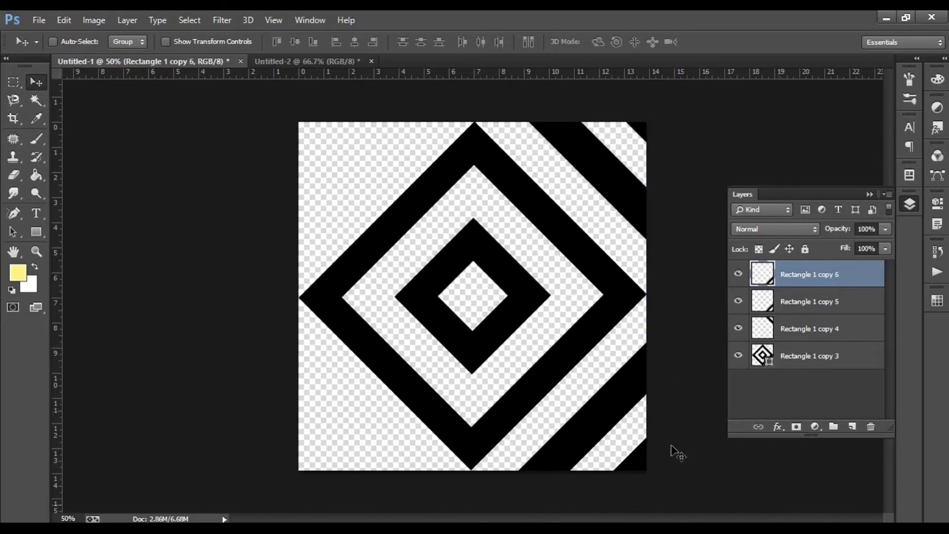
pyautogui.moveTo(470, 401)
pyautogui.mouseDown()
pyautogui.moveTo(190, 397)
pyautogui.moveTo(228, 428)
pyautogui.mouseUp()
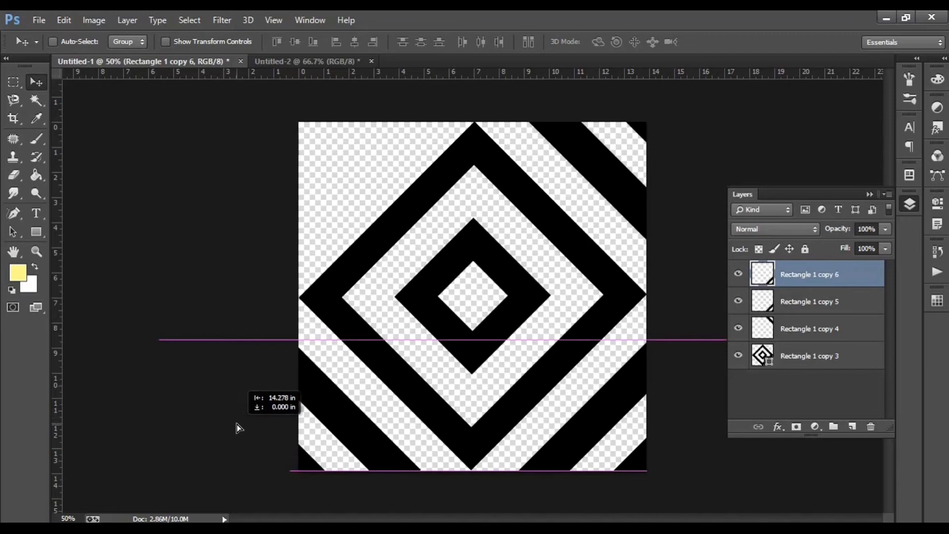
pyautogui.moveTo(228, 426)
pyautogui.mouseDown()
pyautogui.moveTo(242, 408)
pyautogui.moveTo(241, 419)
pyautogui.mouseUp()
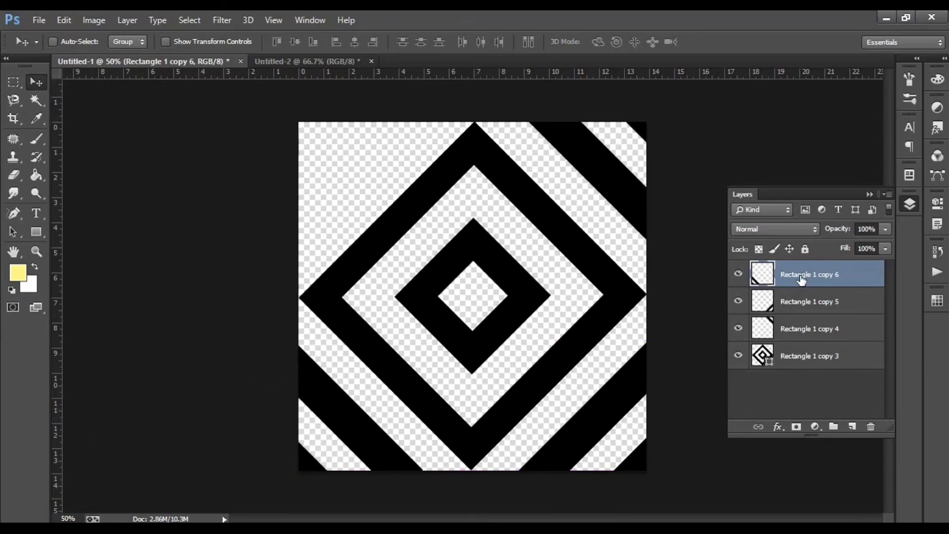
pyautogui.hotkey('ctrl', 'j')
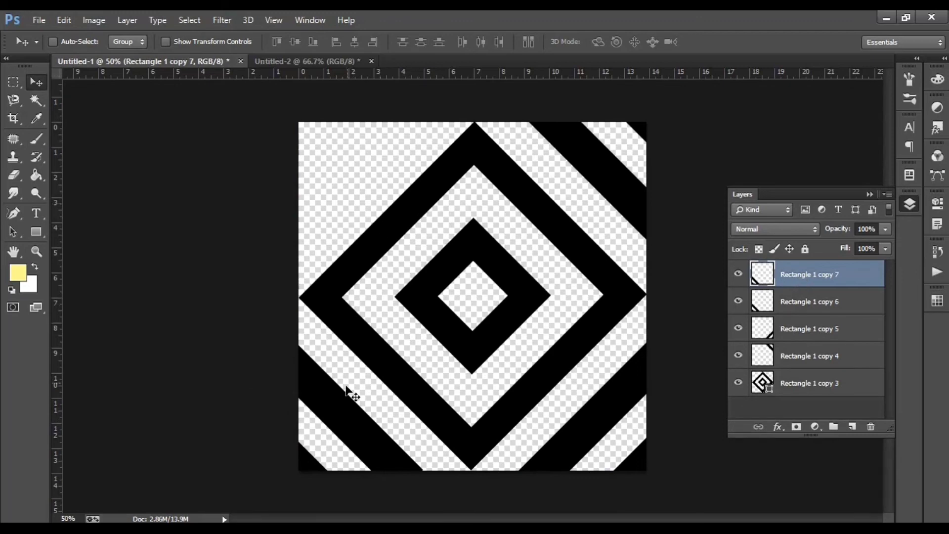
pyautogui.moveTo(338, 412)
pyautogui.mouseDown()
pyautogui.moveTo(356, 225)
pyautogui.moveTo(352, 285)
pyautogui.mouseUp()
pyautogui.moveTo(328, 339); pyautogui.dragTo(340, 200)
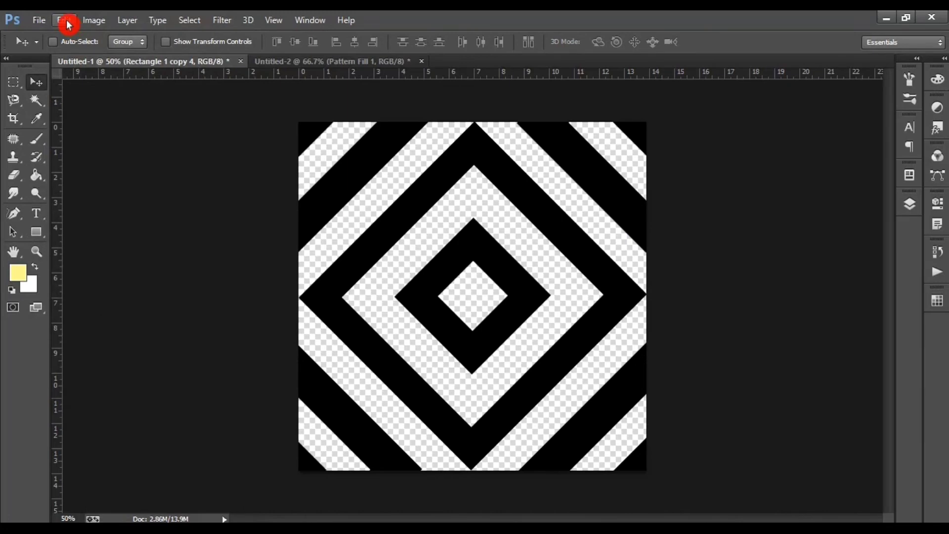
# - Define the tile as the pattern 'Pattern 26' and bring the Untitled-2 document forward
pyautogui.click(66, 21)
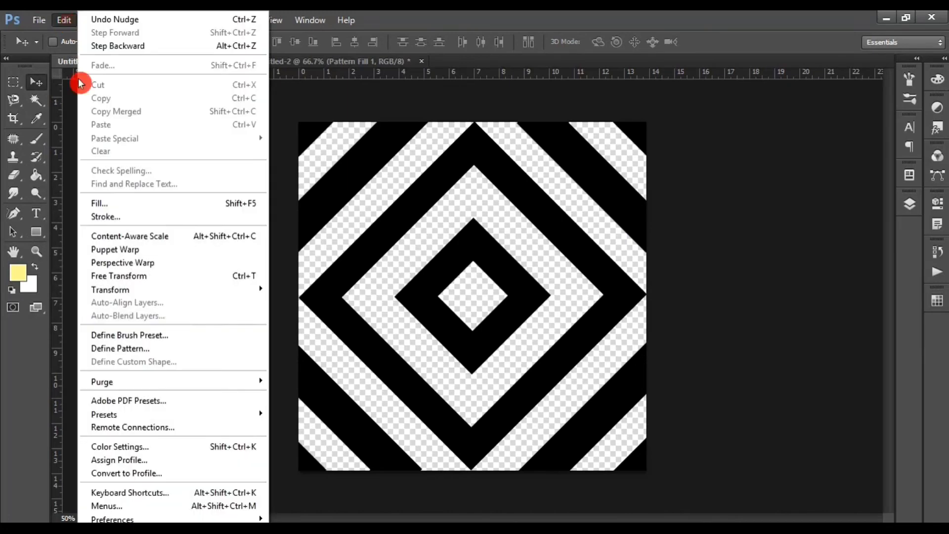
pyautogui.click(113, 350)
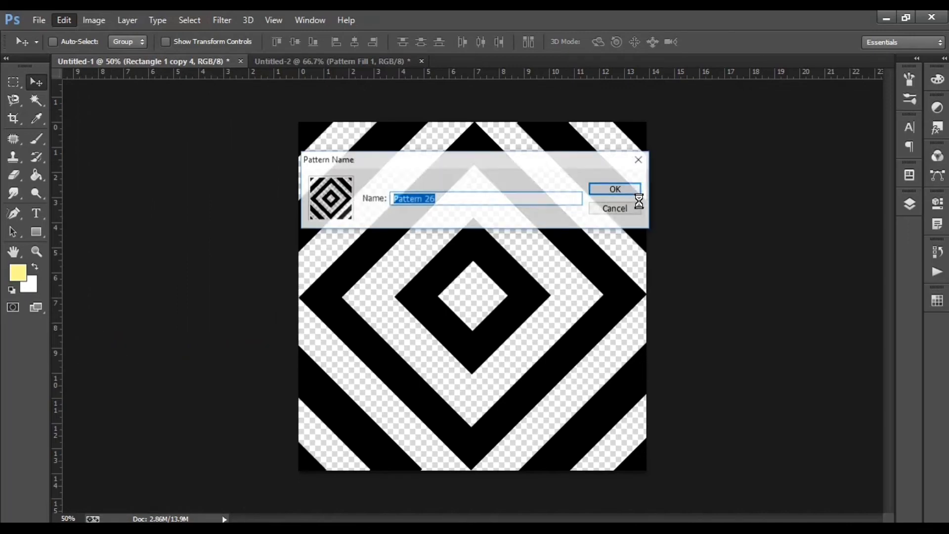
pyautogui.click(627, 194)
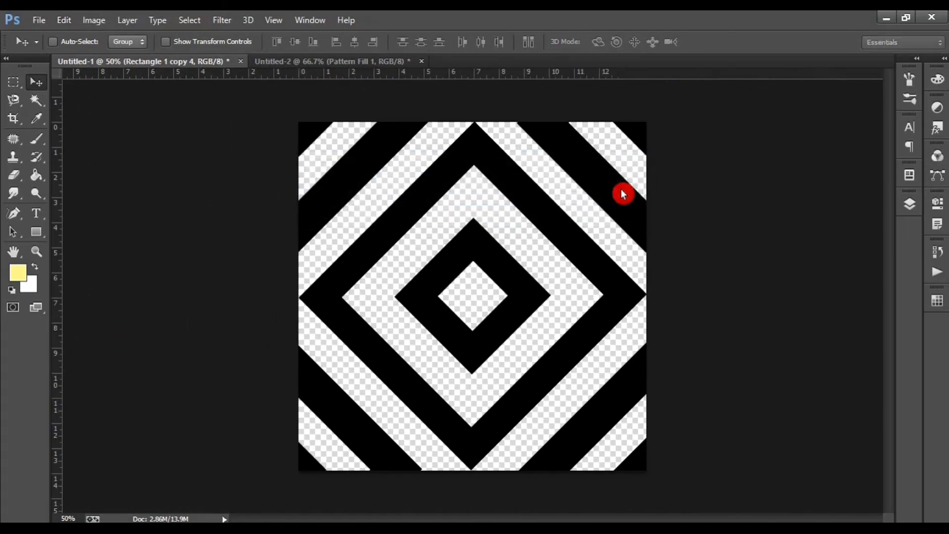
pyautogui.click(346, 61)
# - Add a Pattern Fill layer using the diamond pattern at 10% scale
pyautogui.click(908, 204)
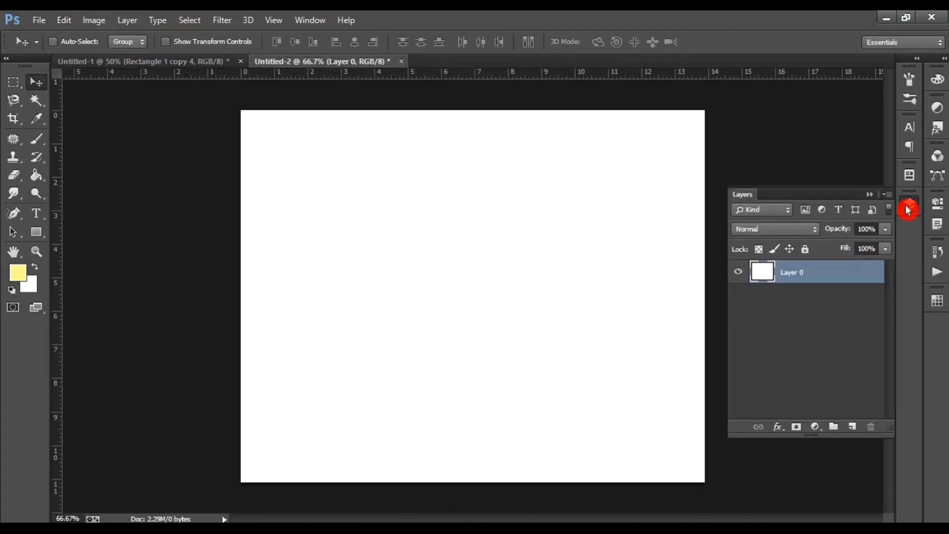
pyautogui.click(815, 430)
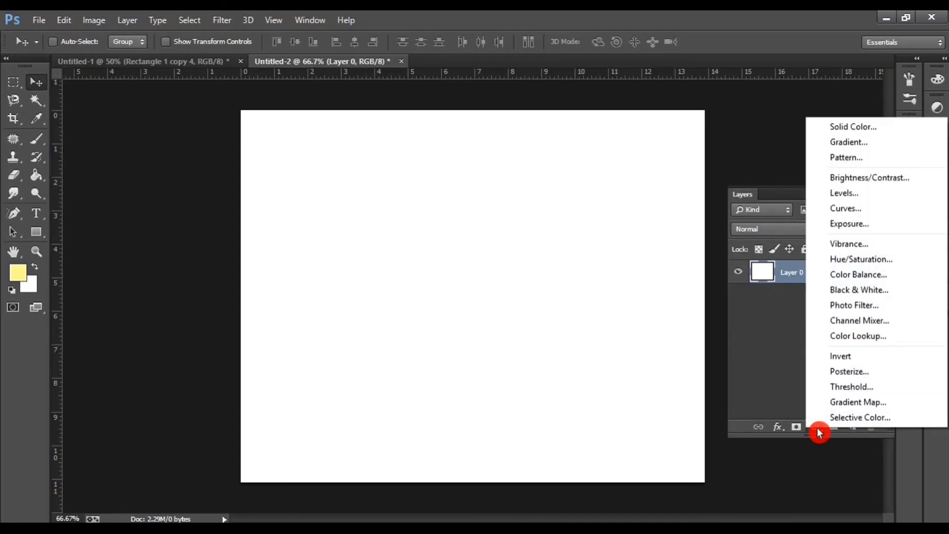
pyautogui.click(854, 159)
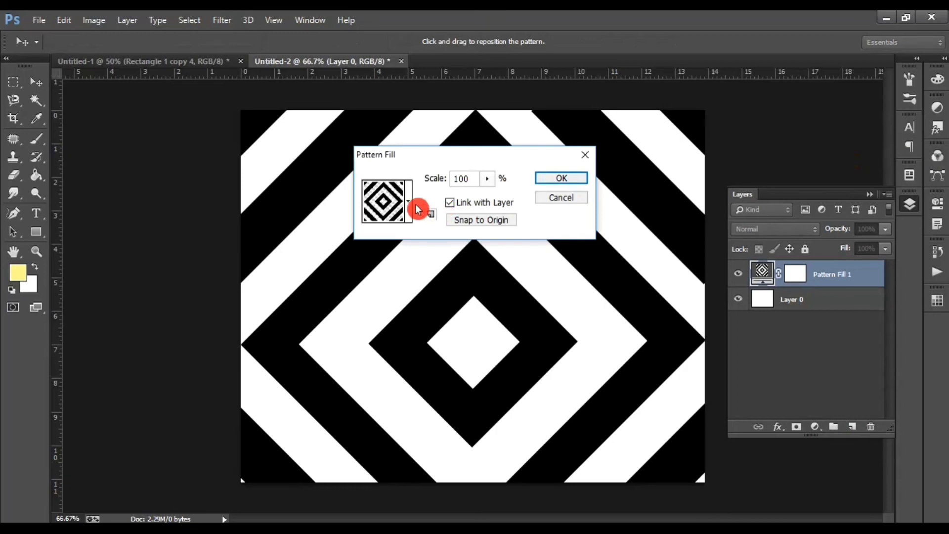
pyautogui.click(409, 203)
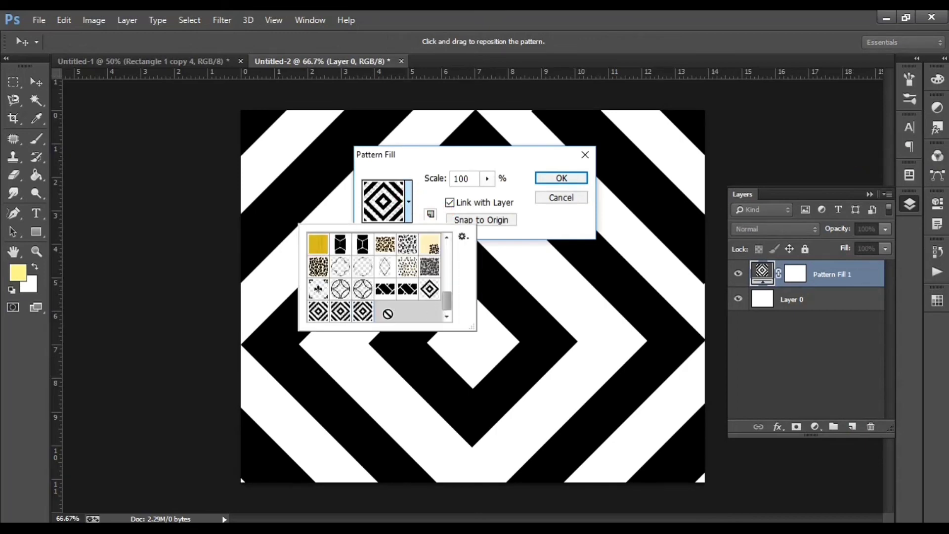
pyautogui.click(485, 184)
pyautogui.click(470, 177)
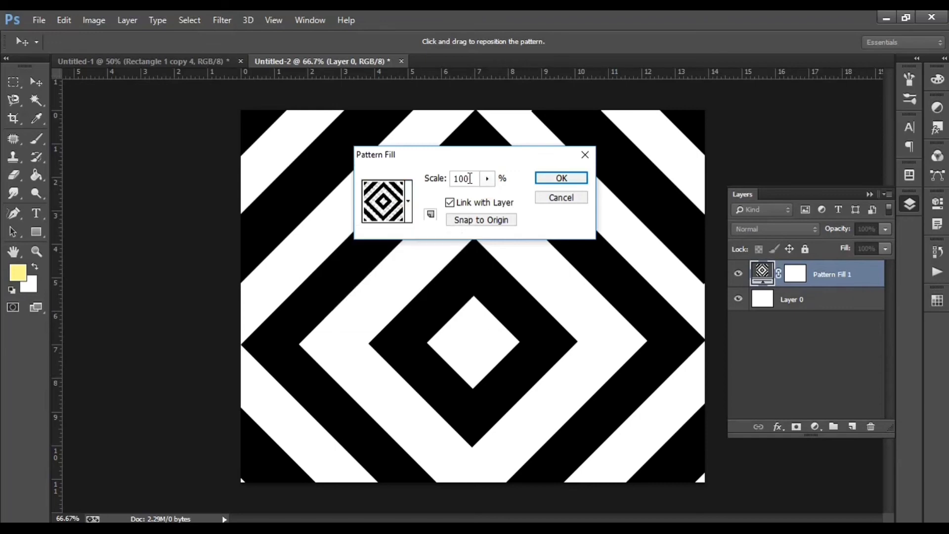
pyautogui.press('BackSpace')
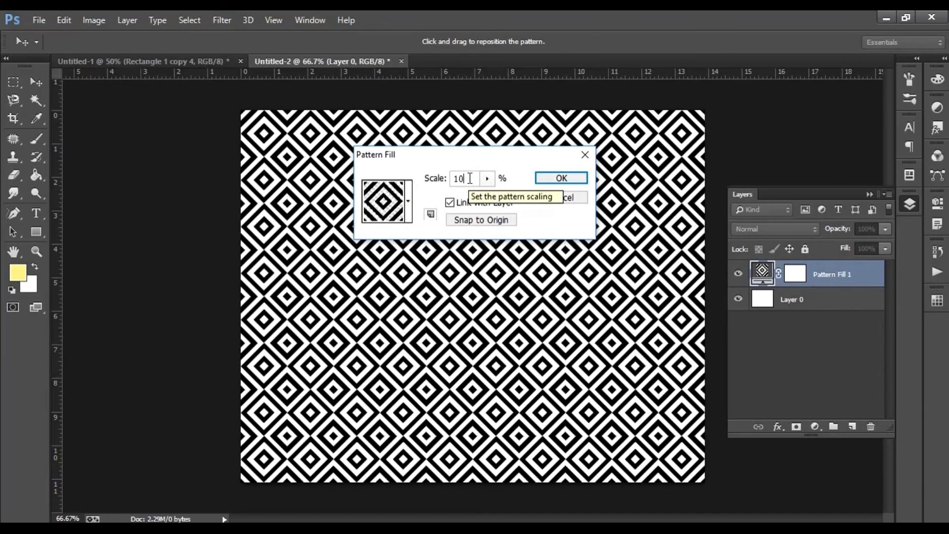
pyautogui.click(552, 180)
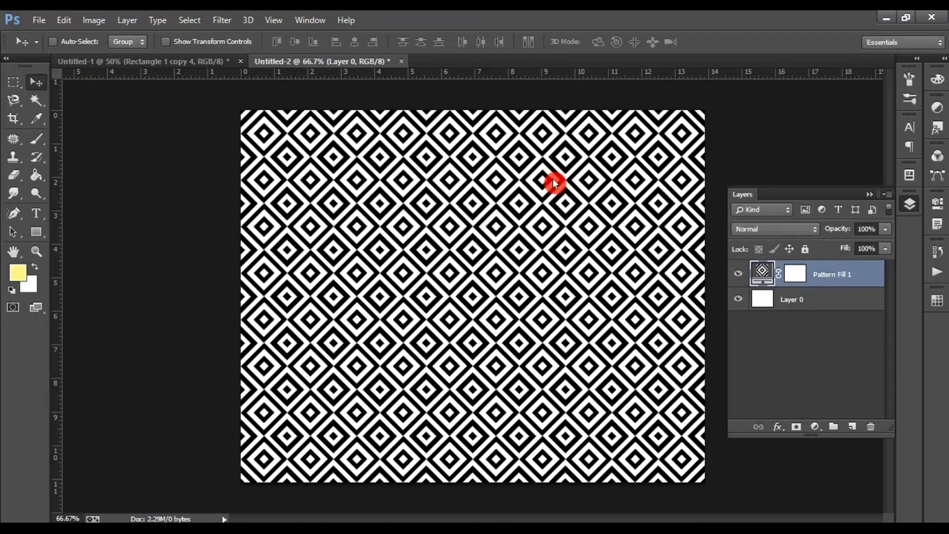
# - Add a pink Solid Color fill layer clipped to Pattern Fill 1
pyautogui.click(814, 426)
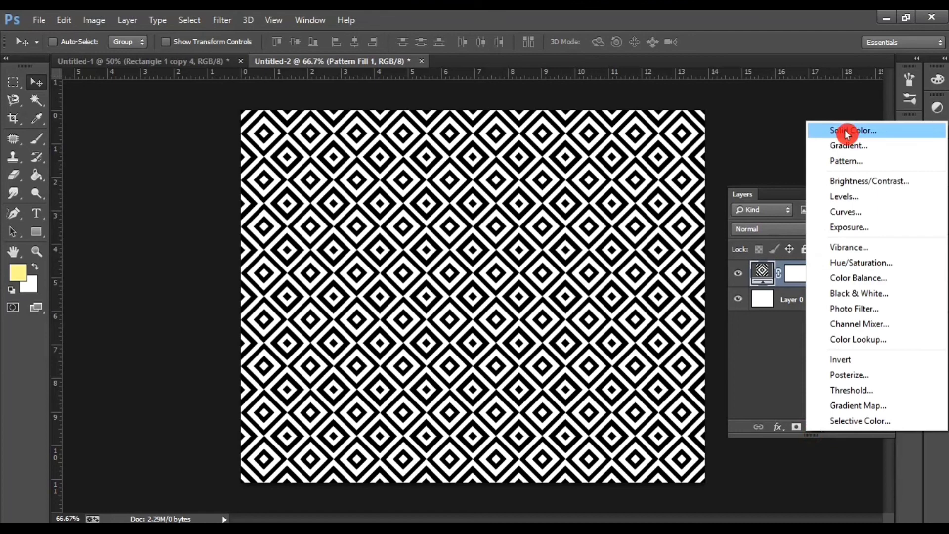
pyautogui.click(846, 129)
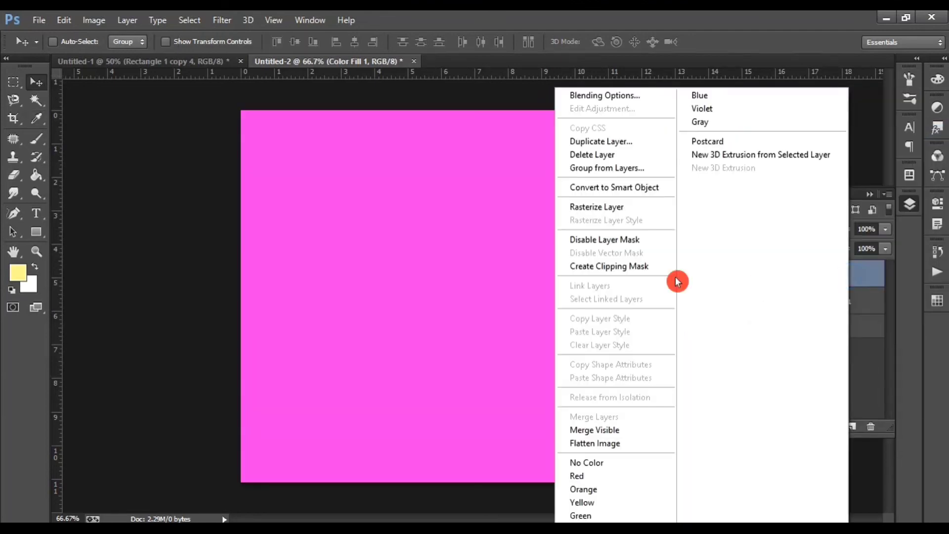
pyautogui.click(631, 267)
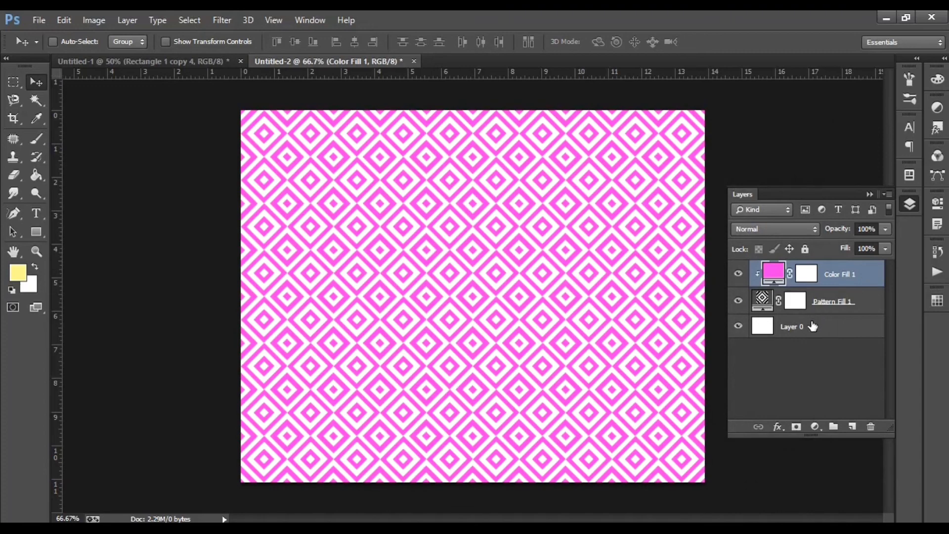
pyautogui.click(811, 326)
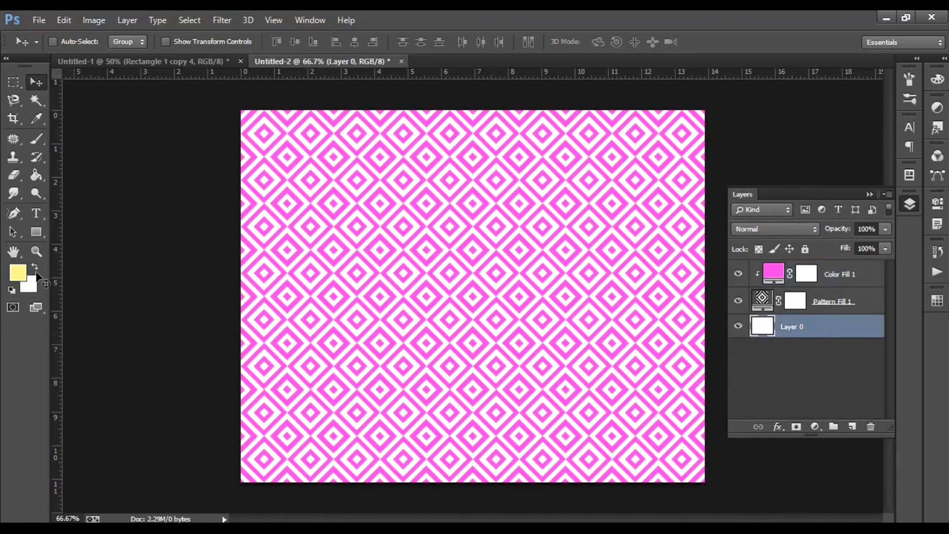
# - Set the foreground colour to navy and paint-bucket Layer 0 with it
pyautogui.click(24, 275)
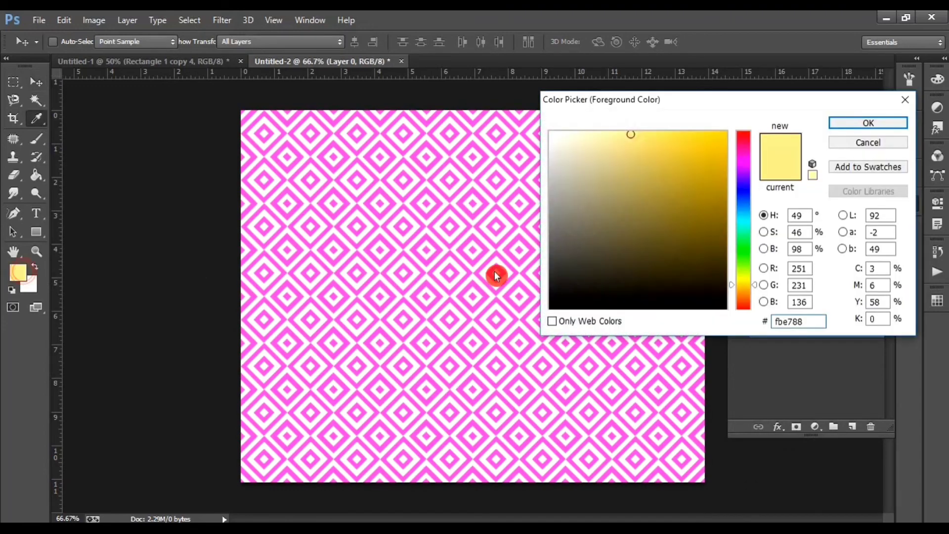
pyautogui.click(736, 187)
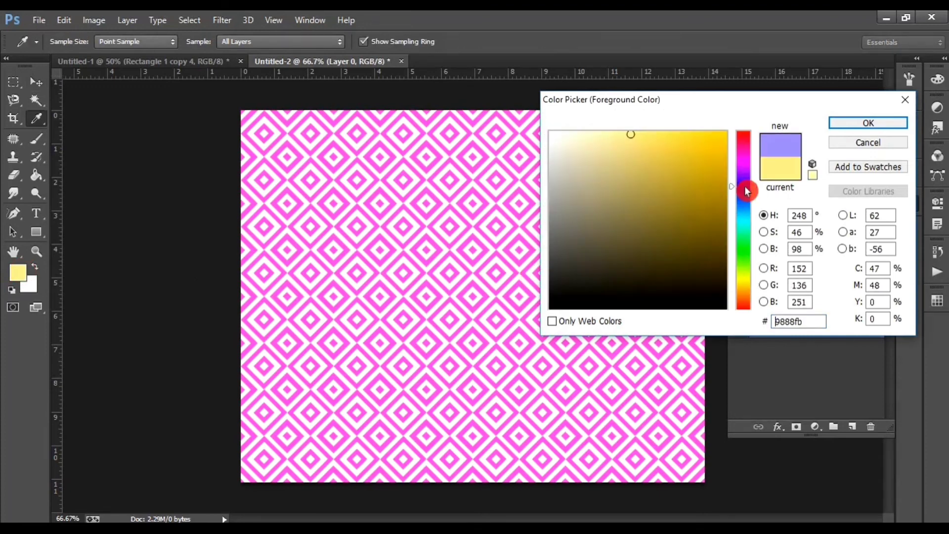
pyautogui.click(745, 197)
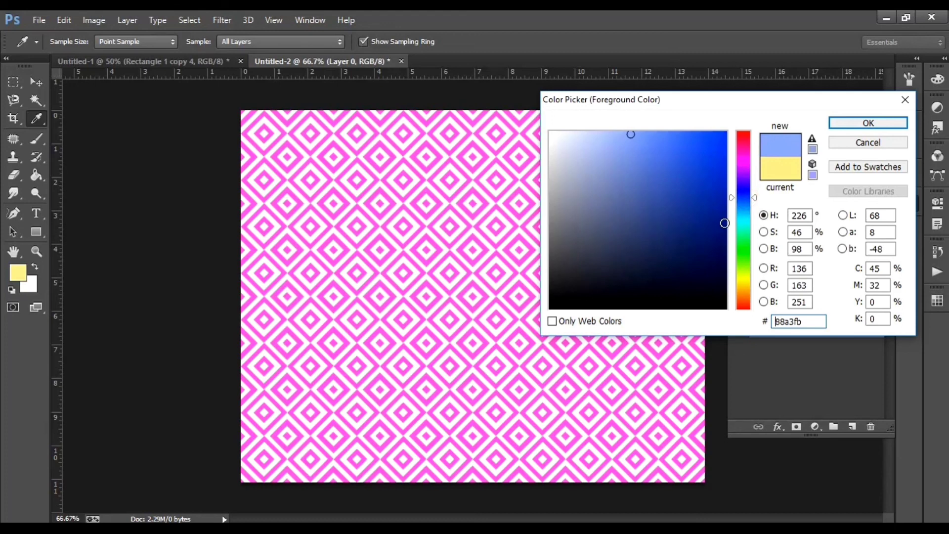
pyautogui.click(724, 223)
pyautogui.click(660, 217)
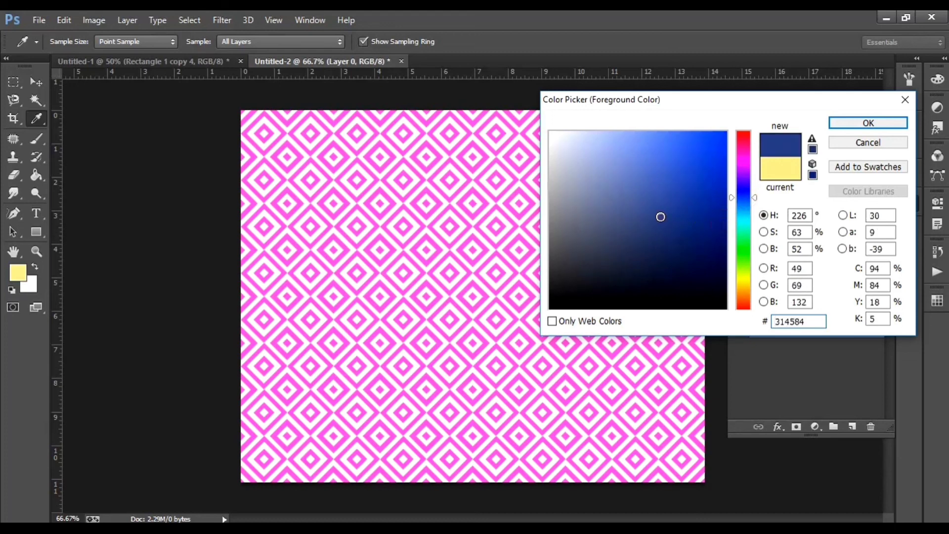
pyautogui.click(674, 217)
pyautogui.click(849, 127)
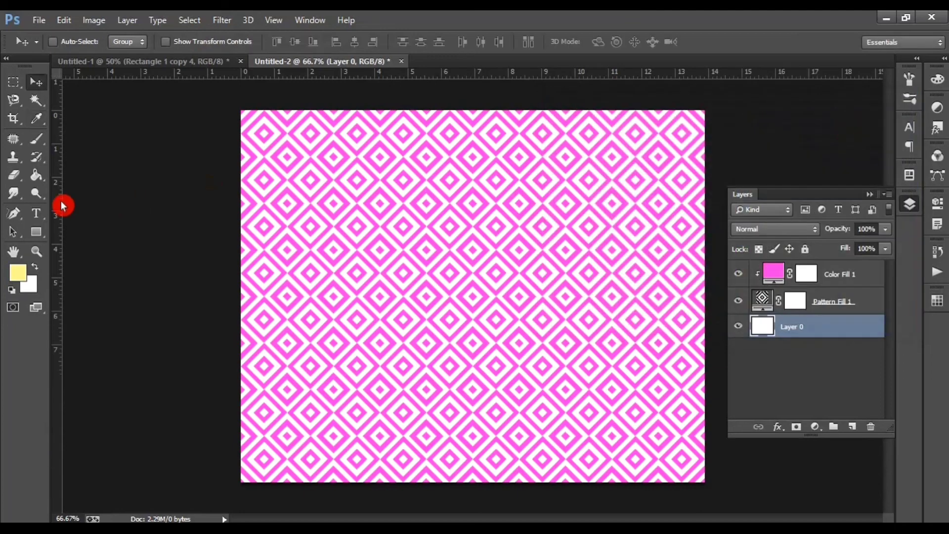
pyautogui.click(37, 177)
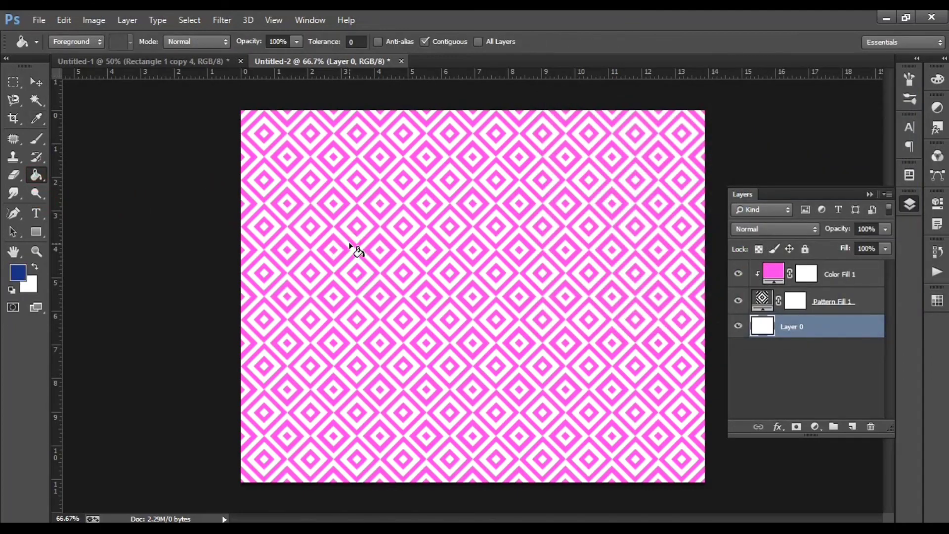
pyautogui.click(349, 244)
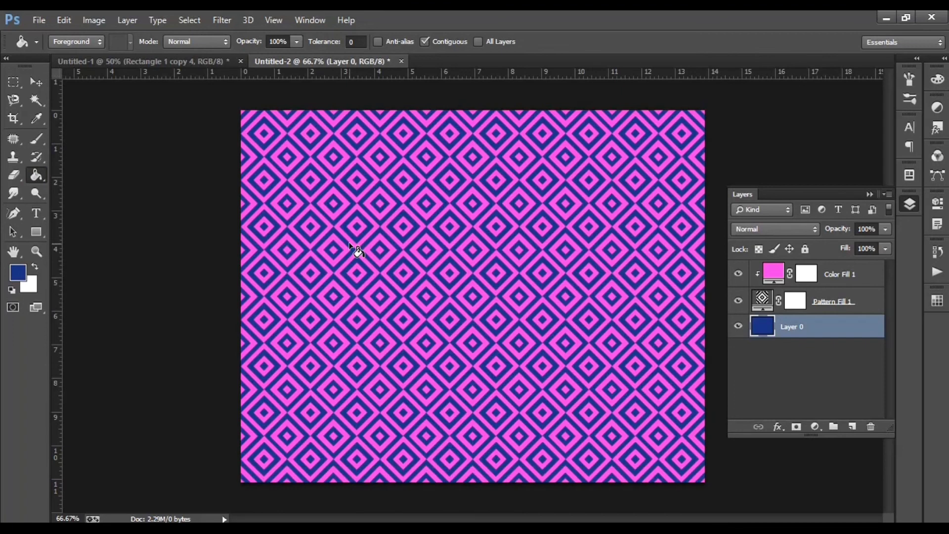
pyautogui.click(866, 195)
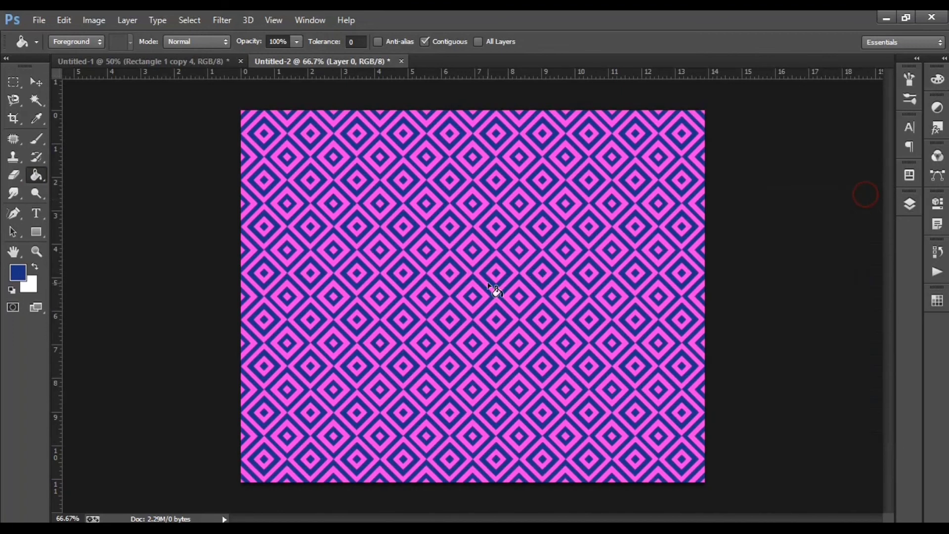